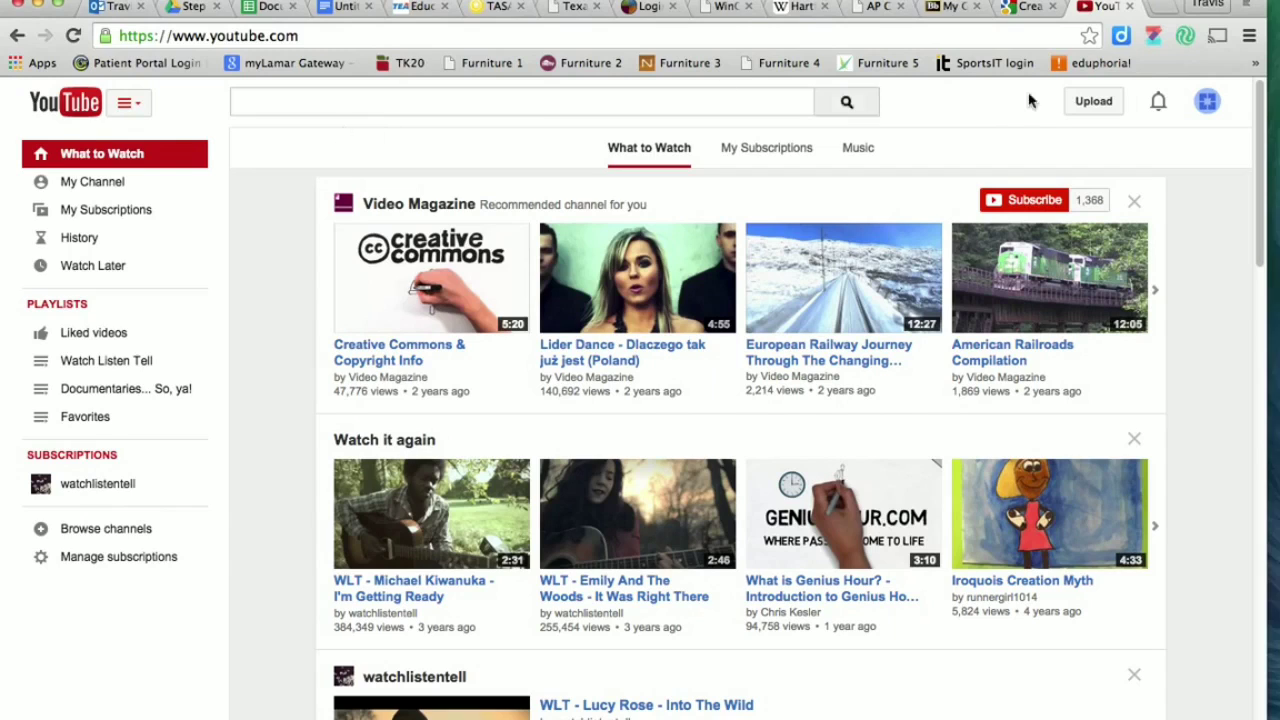
# Open the video upload page and choose Public as the privacy setting for the upload.
pyautogui.click(1093, 103)
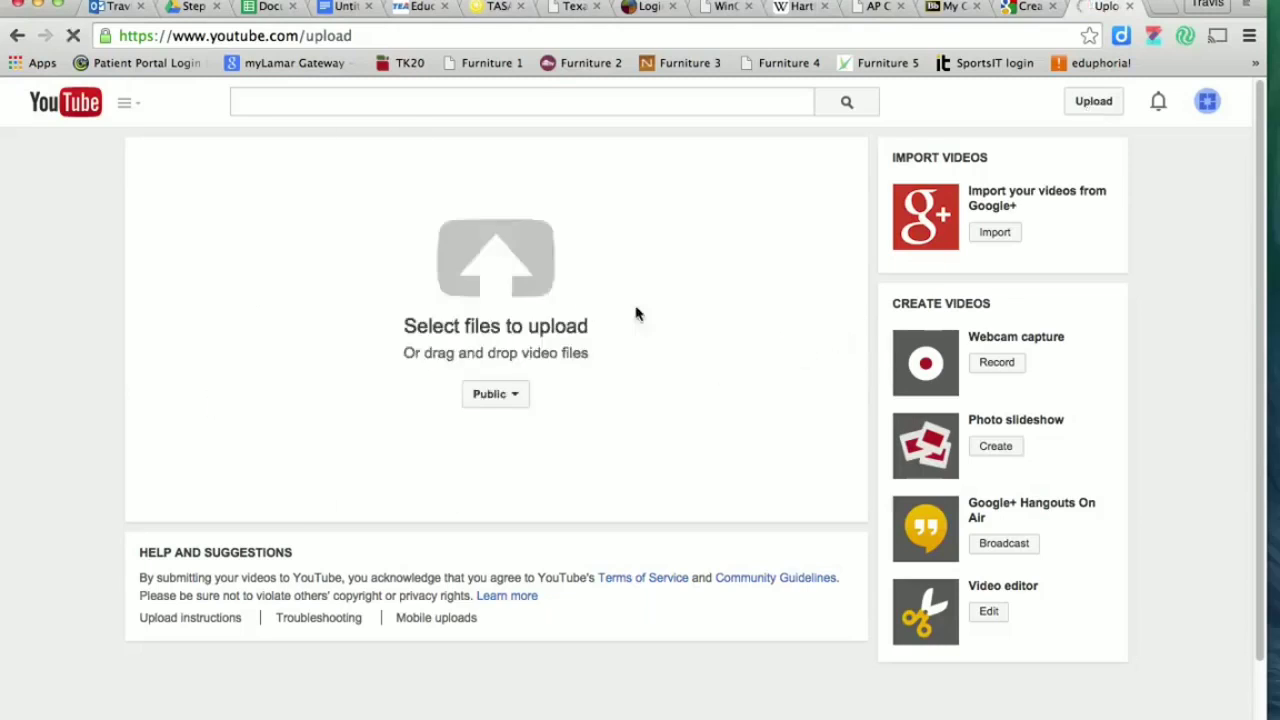
pyautogui.click(515, 393)
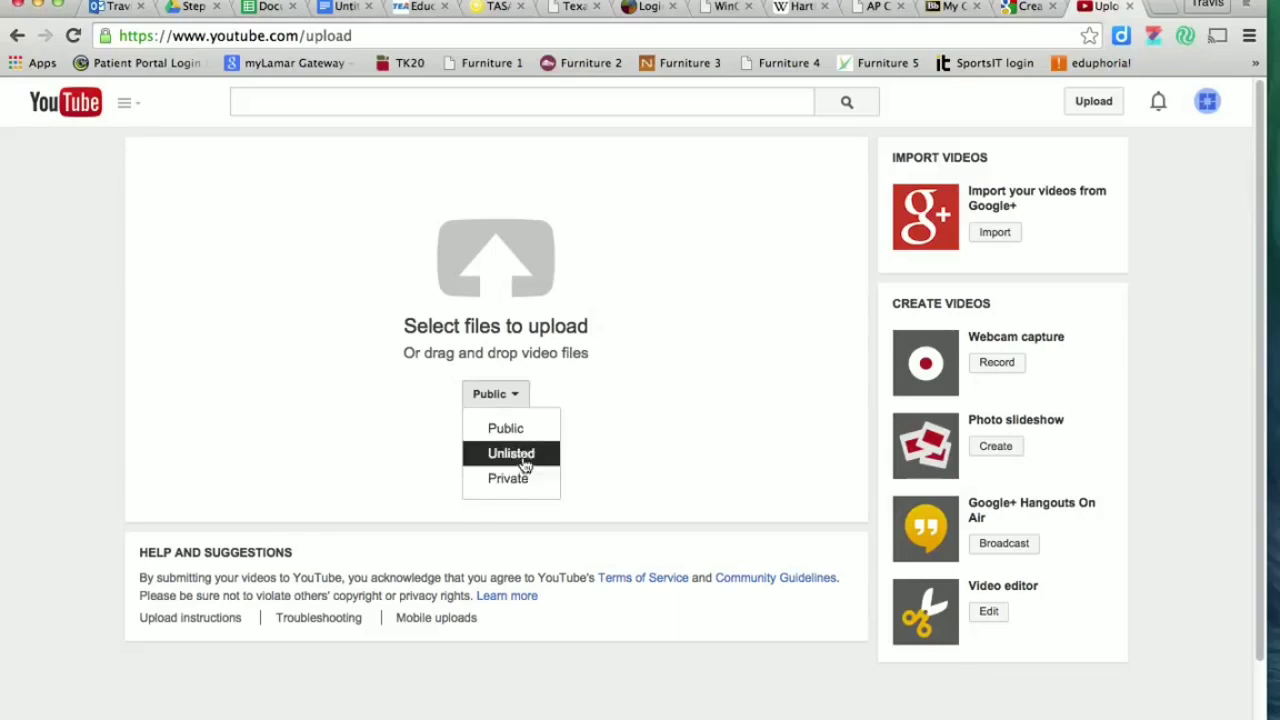
pyautogui.click(507, 428)
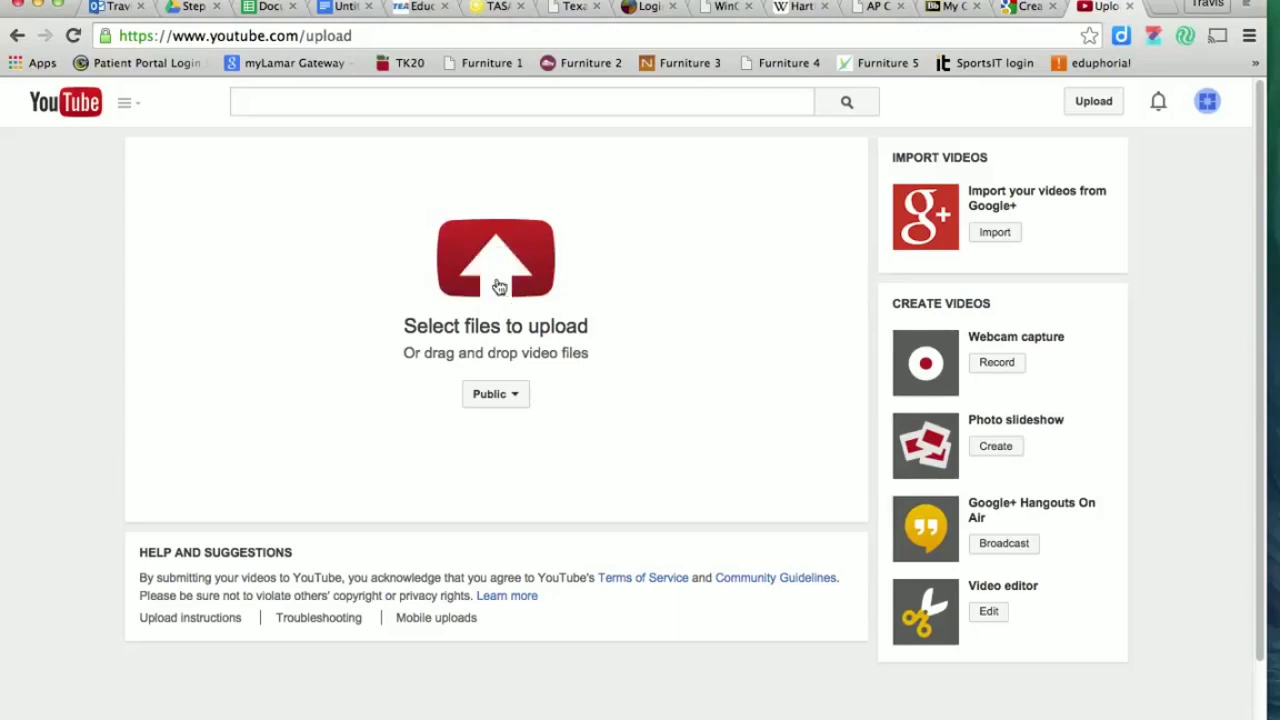
# Try to upload the video "Movie on 9-5-14 at 3.30 PM" from the iPhoto movies in the media library.
pyautogui.click(499, 287)
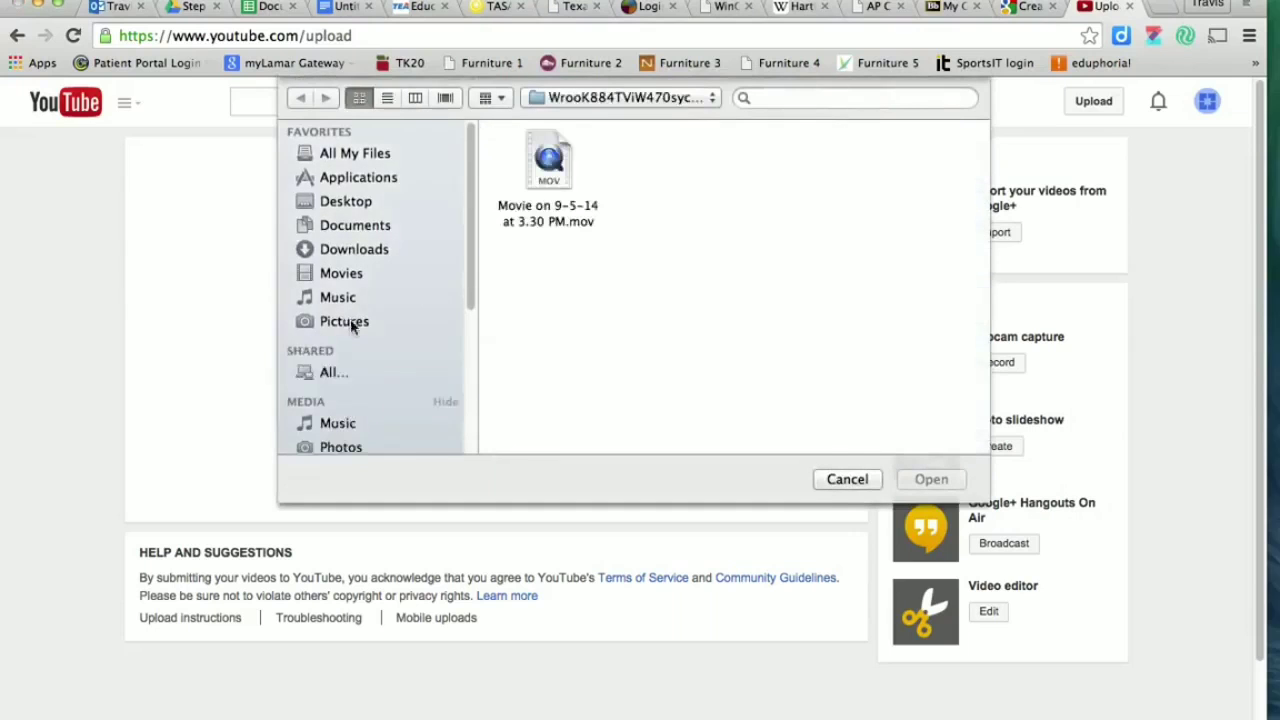
pyautogui.scroll(-2, 350, 320)
pyautogui.click(339, 412)
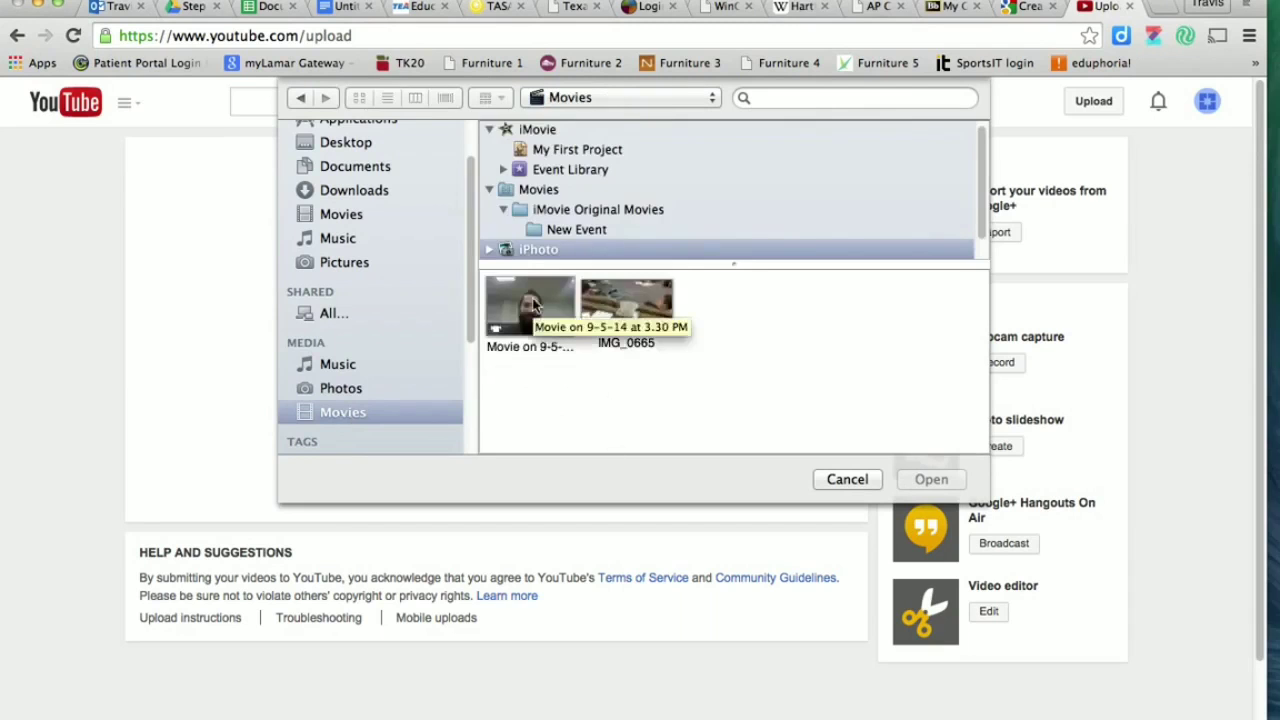
pyautogui.doubleClick(533, 305)
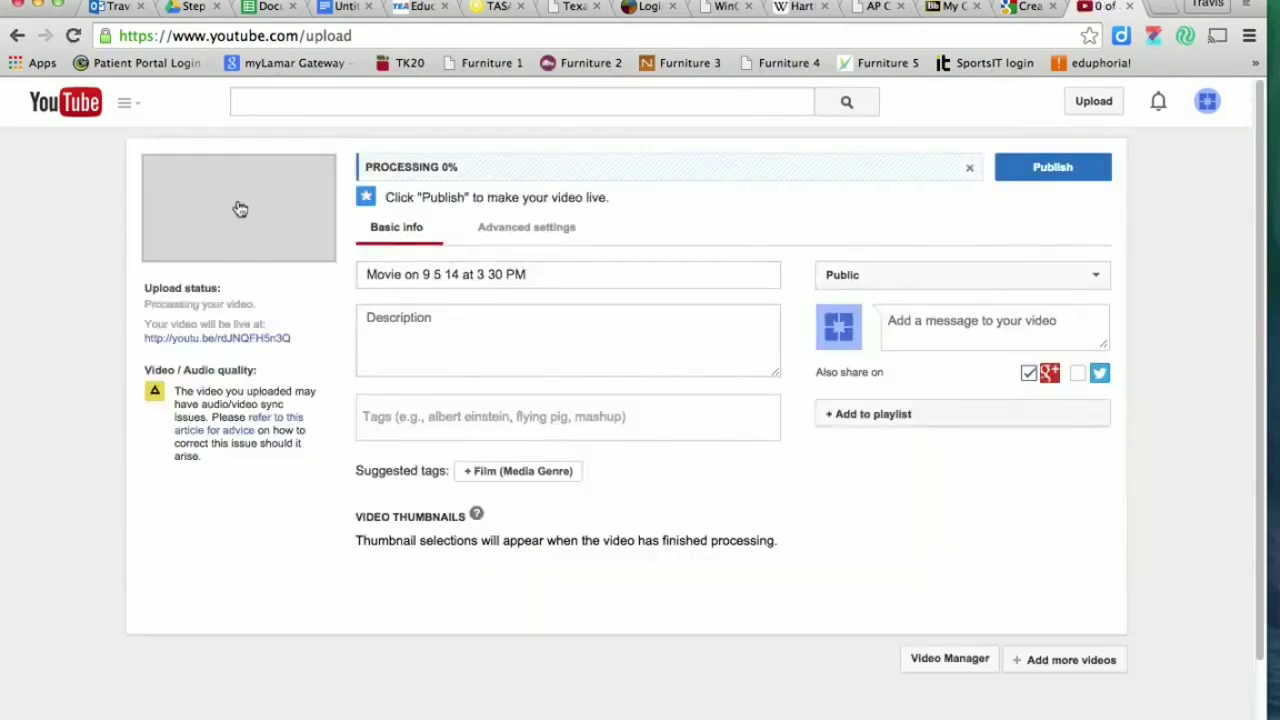
# Replace the video's title with "The Incredible Mr." followed by the teacher's surname.
pyautogui.doubleClick(572, 276)
pyautogui.press('super+a')
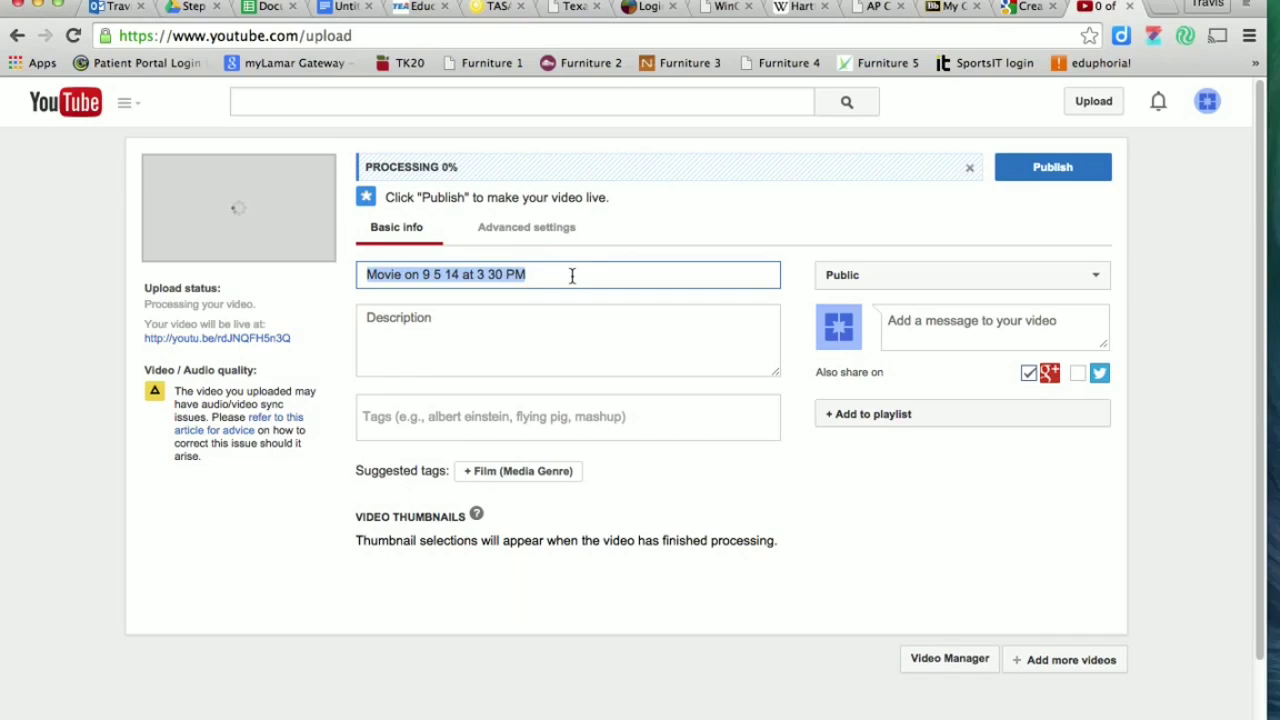
pyautogui.press('BackSpace')
pyautogui.click(410, 274)
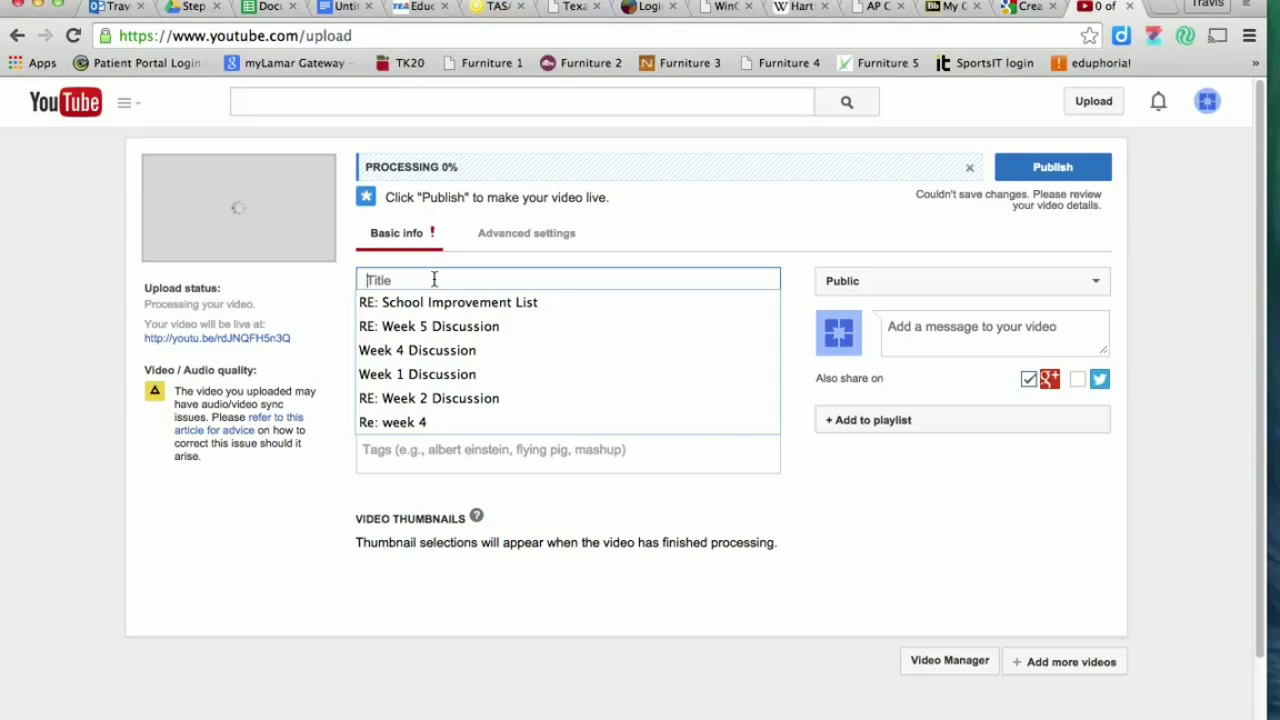
pyautogui.write('The I')
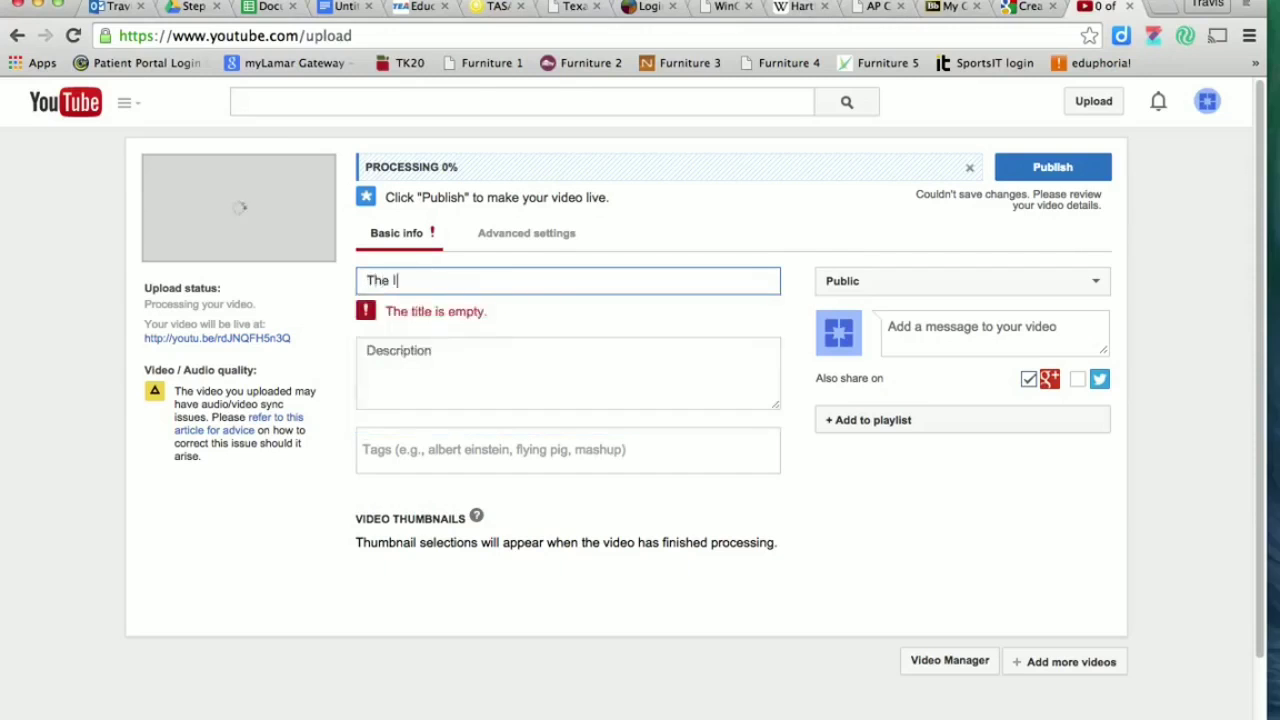
pyautogui.write('ncredible Mr. Washmon')
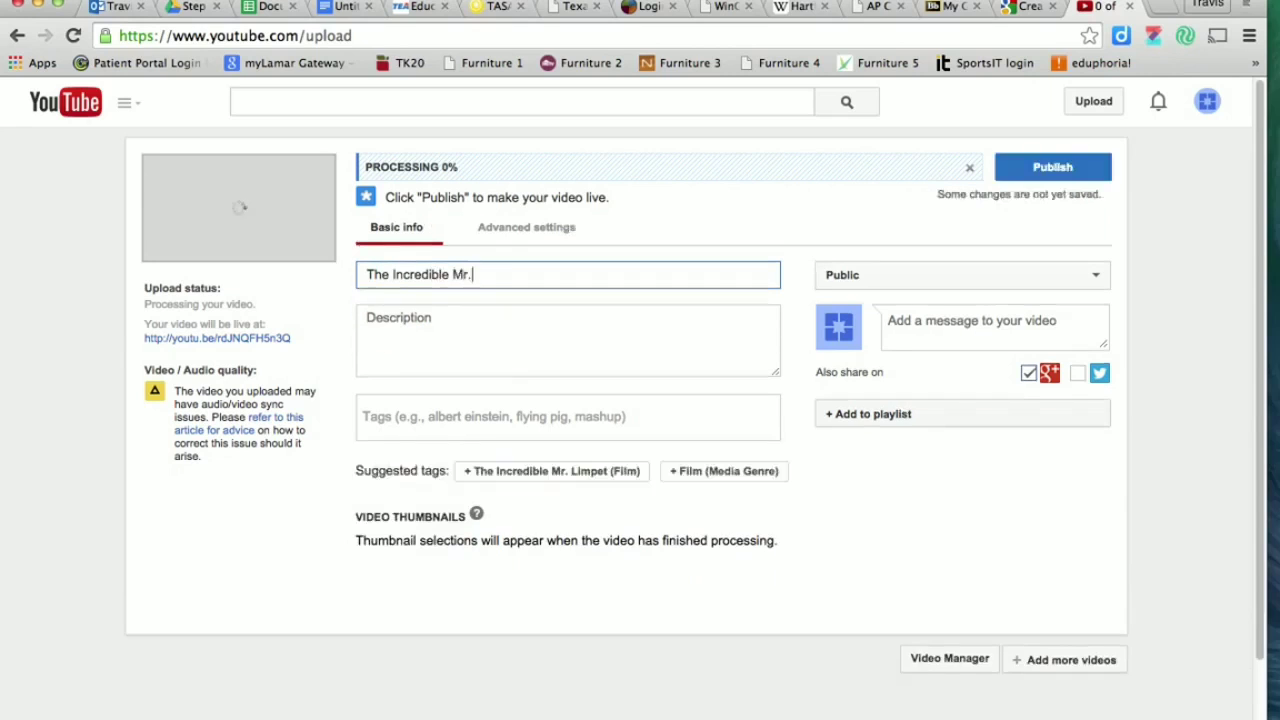
# Enter a description saying that the named teacher "introduces open house for Coppell High School 2014-15.".
pyautogui.click(529, 320)
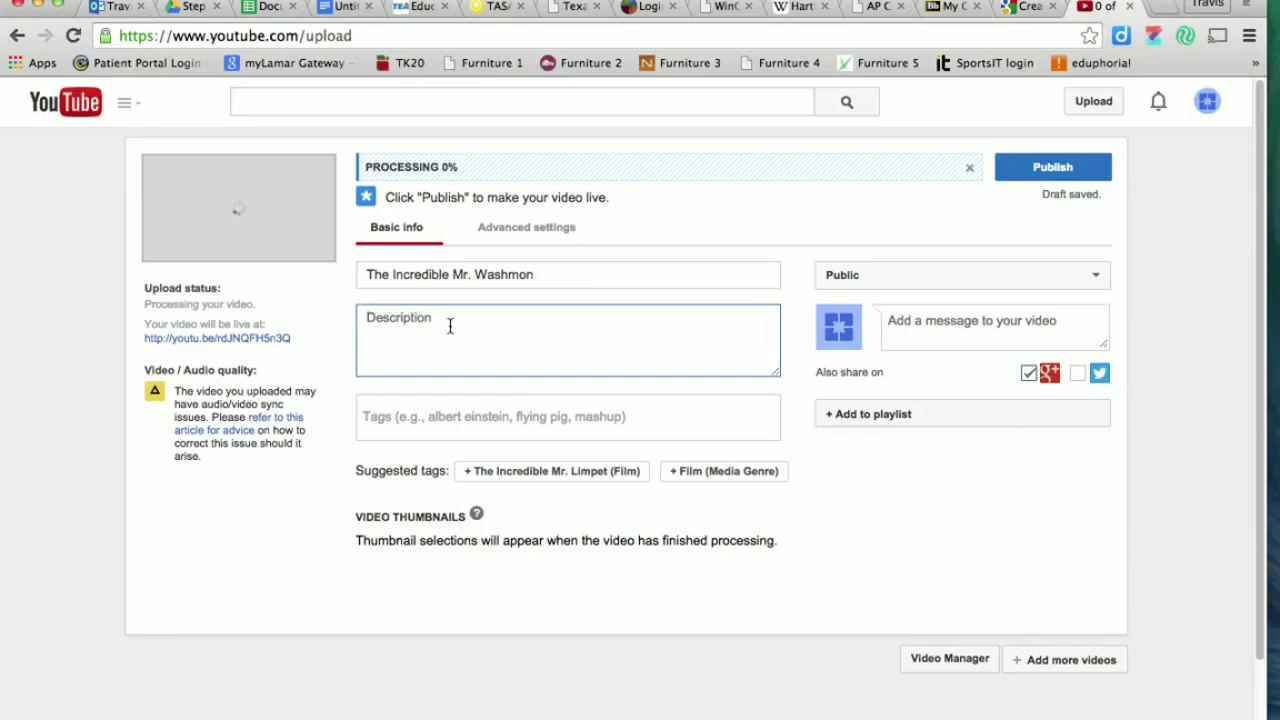
pyautogui.write('Mr. Washmon ')
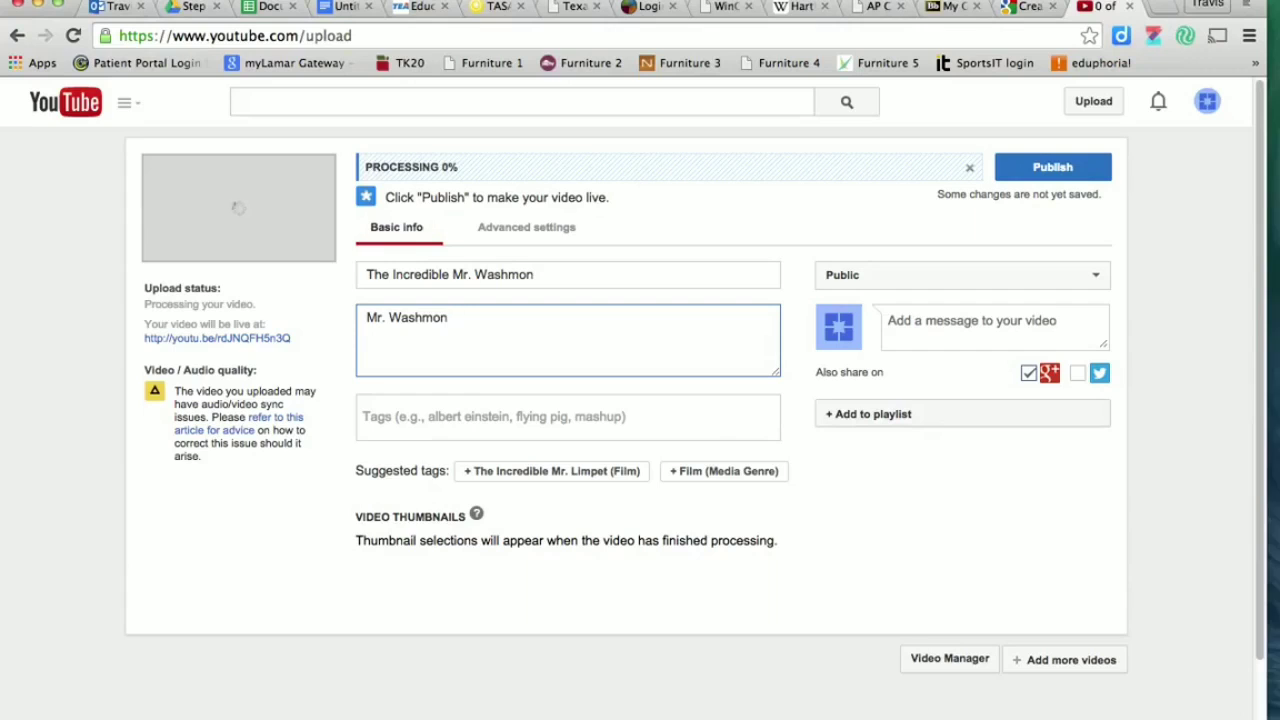
pyautogui.write('introducse')
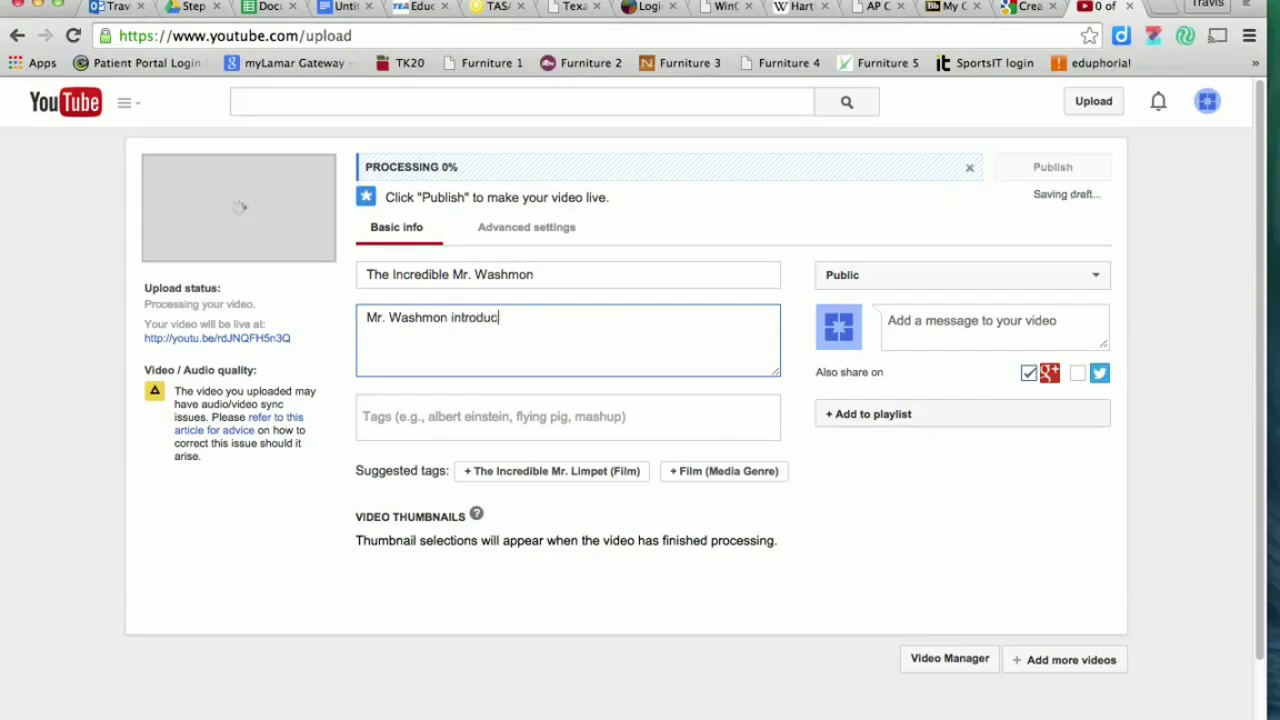
pyautogui.press('BackSpace')
pyautogui.press('BackSpace')
pyautogui.write('es ')
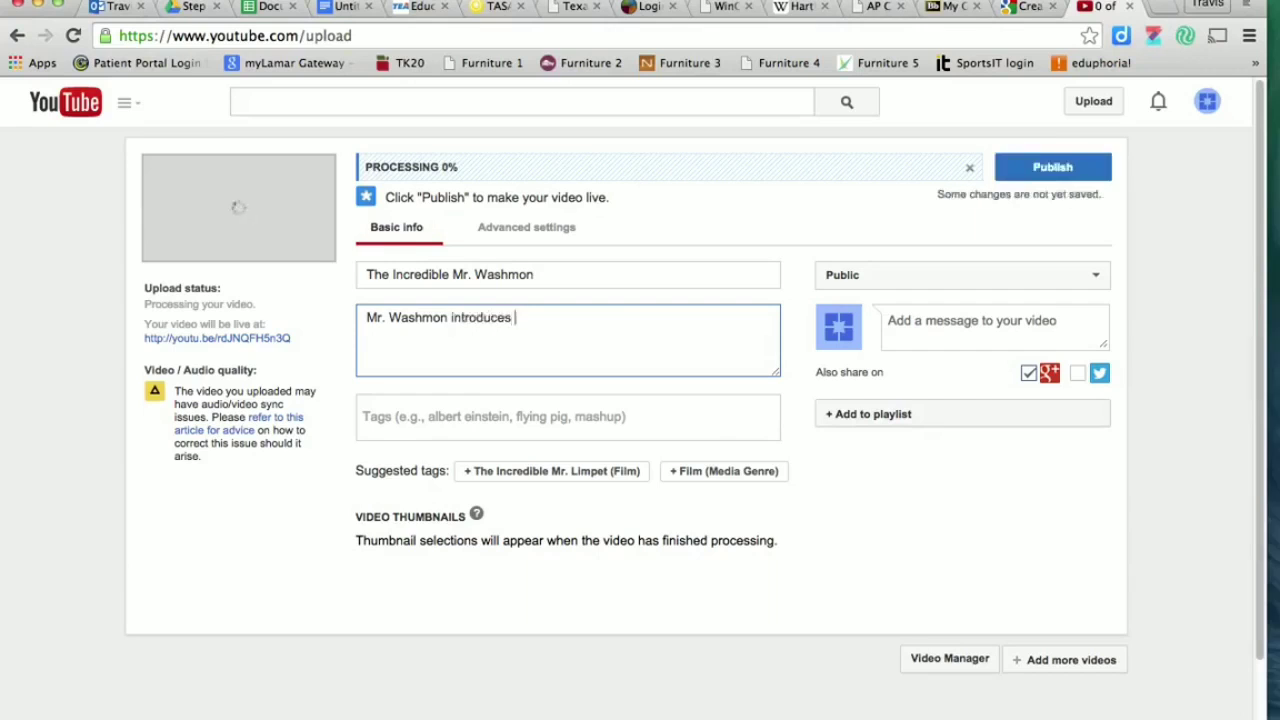
pyautogui.write('open house for Coppell')
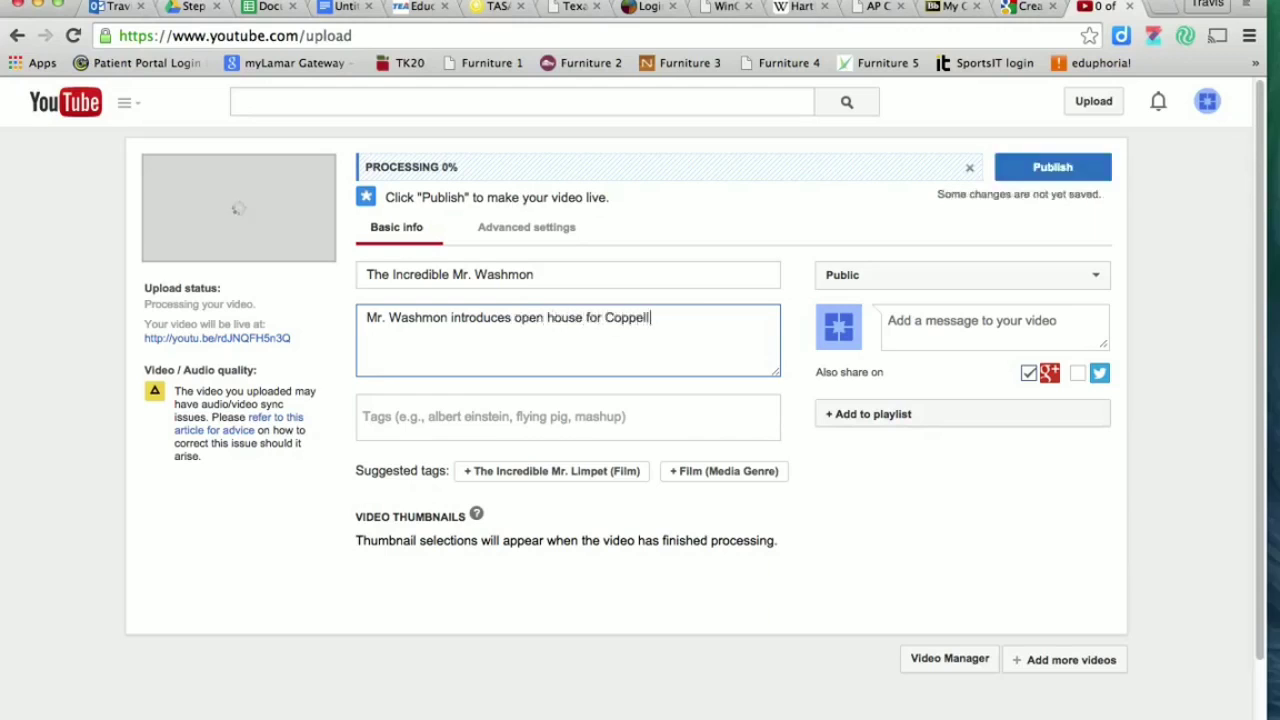
pyautogui.write(' High SAch')
pyautogui.press('BackSpace')
pyautogui.press('BackSpace')
pyautogui.press('BackSpace')
pyautogui.write('school')
pyautogui.press('BackSpace')
pyautogui.press('BackSpace')
pyautogui.press('BackSpace')
pyautogui.press('BackSpace')
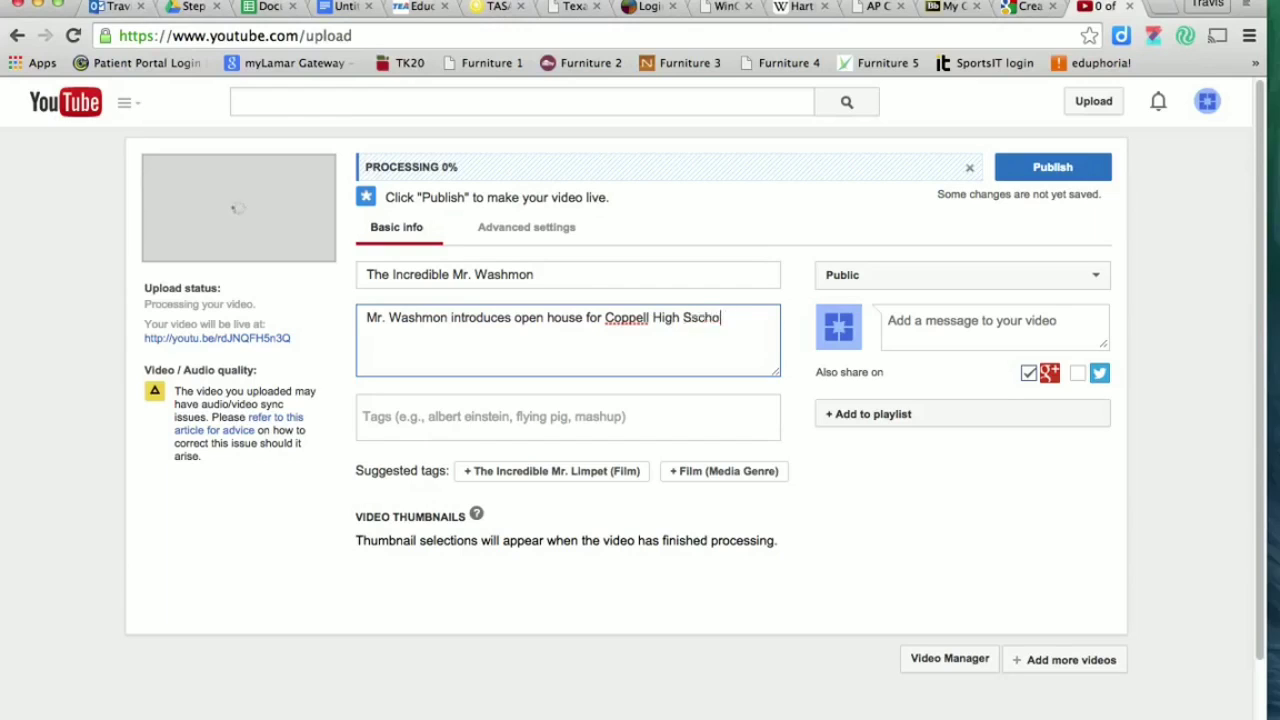
pyautogui.press('BackSpace')
pyautogui.press('BackSpace')
pyautogui.press('BackSpace')
pyautogui.write('School 2014-15.')
pyautogui.click(456, 416)
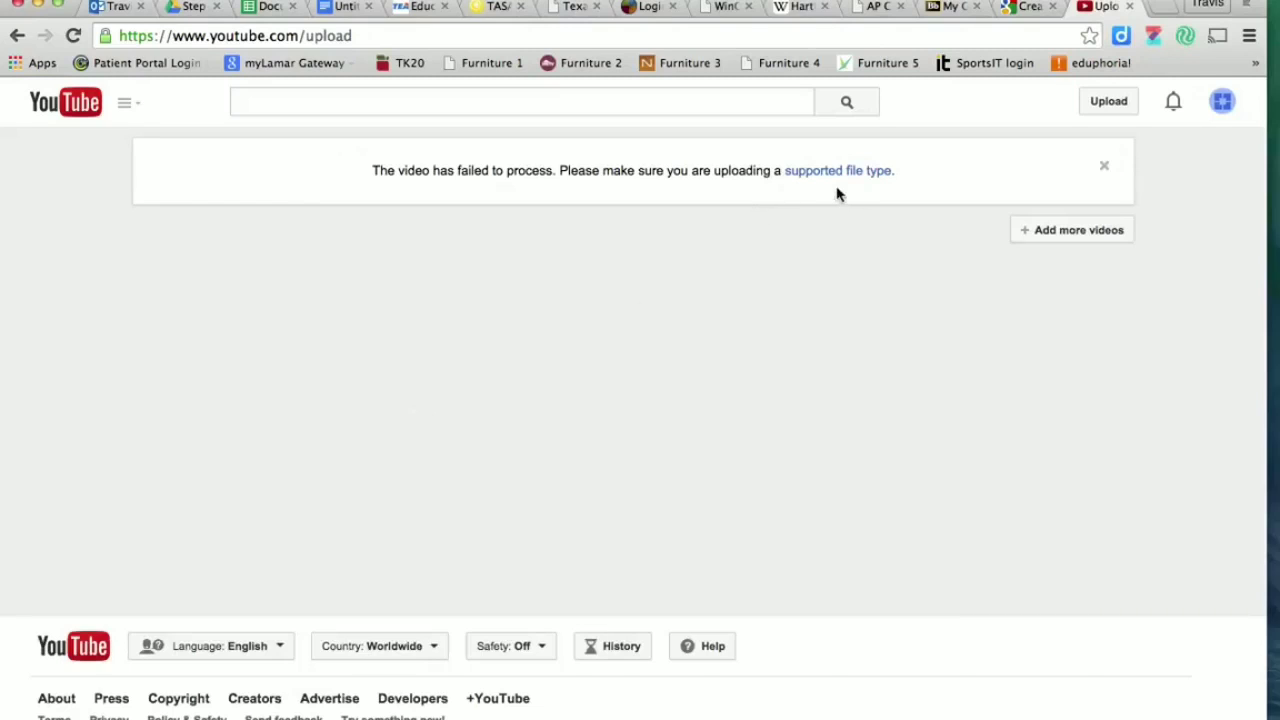
# Dismiss the failed upload and upload "How to add a Blog to Weebly" from the Movies folder instead.
pyautogui.click(1105, 169)
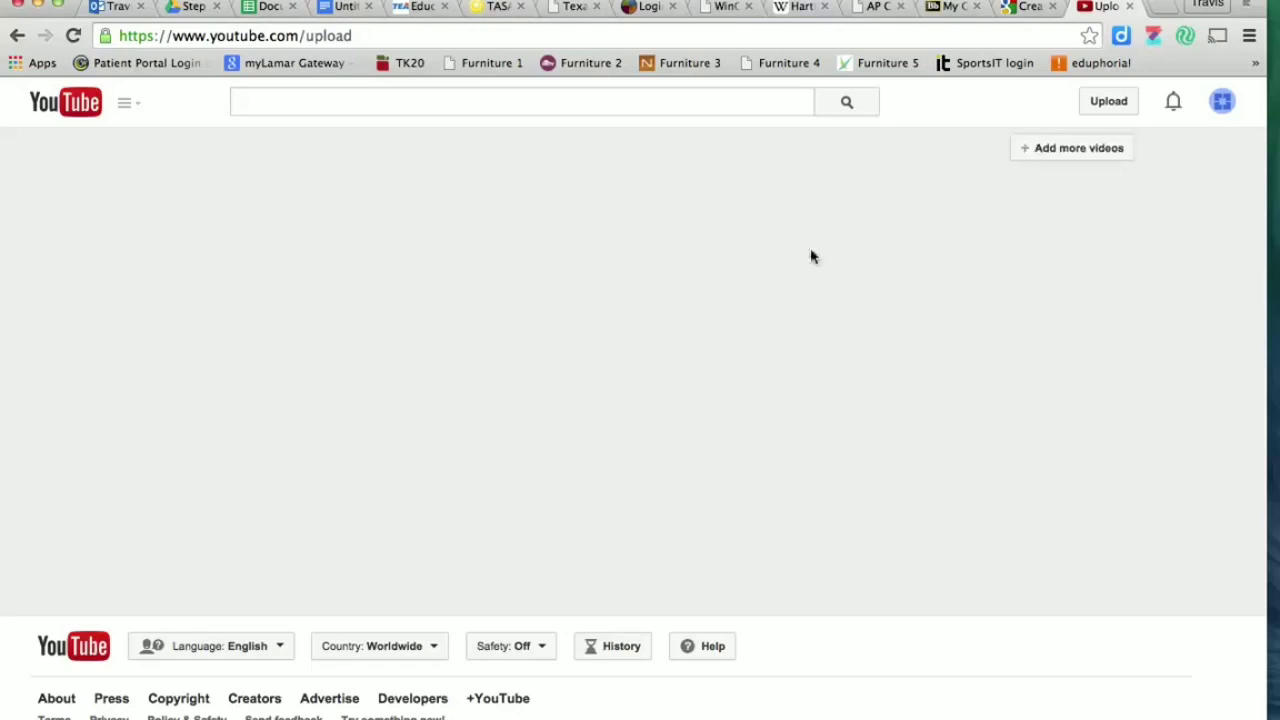
pyautogui.click(1093, 157)
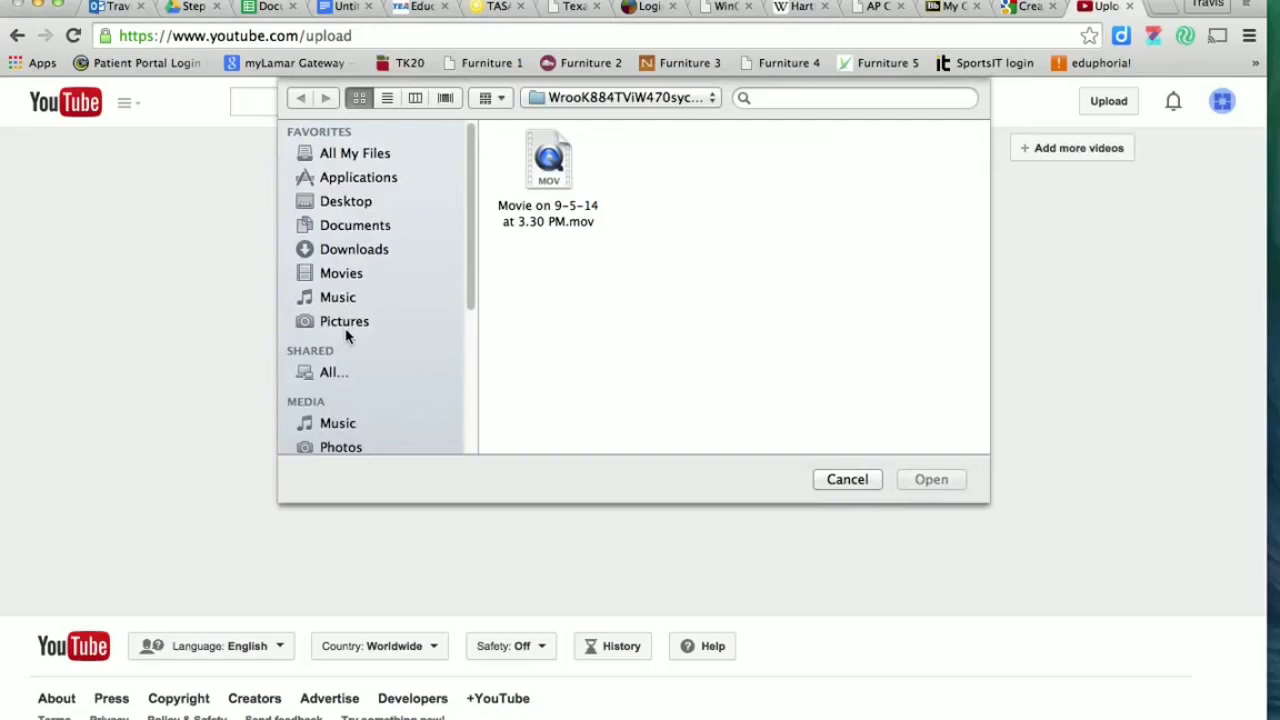
pyautogui.click(349, 279)
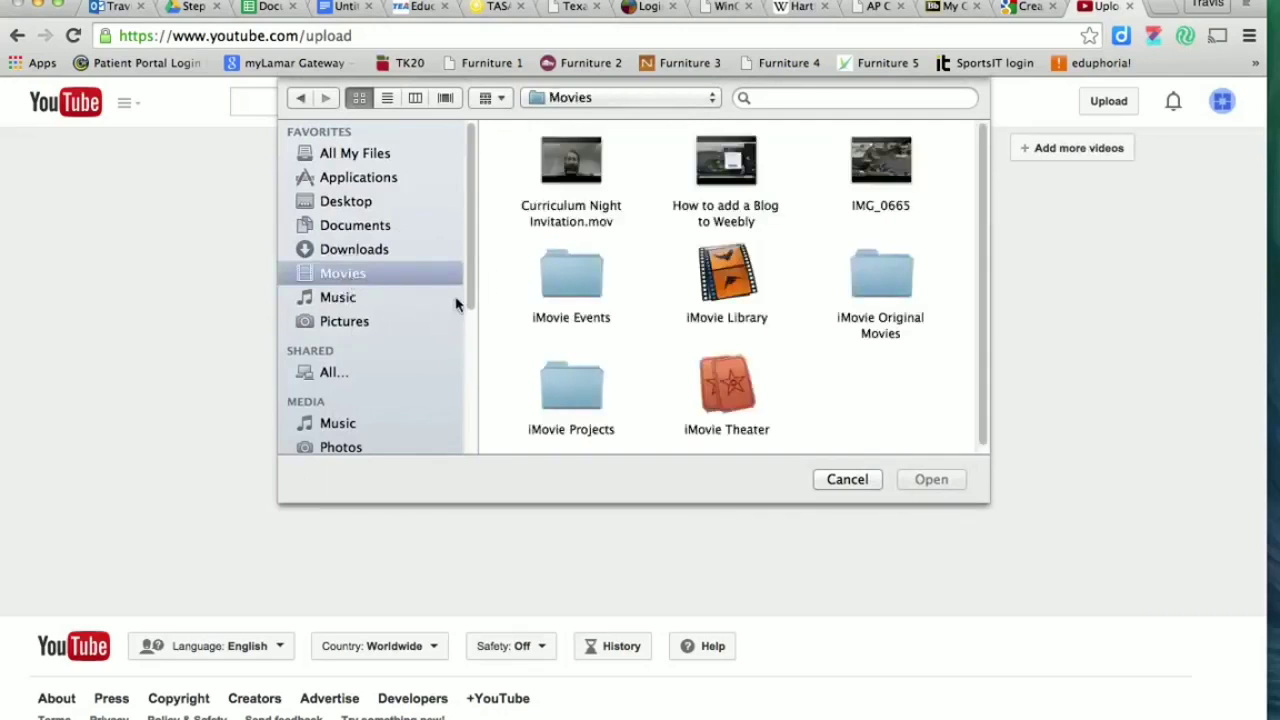
pyautogui.click(727, 213)
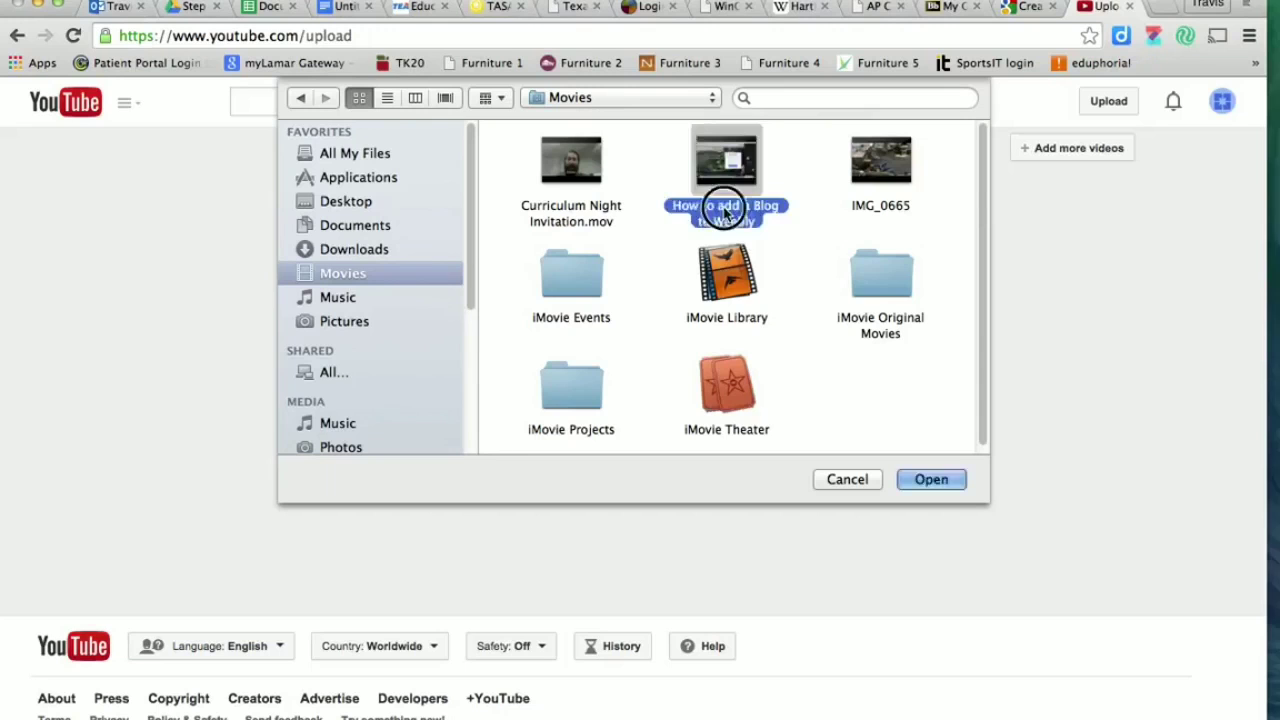
pyautogui.doubleClick(727, 213)
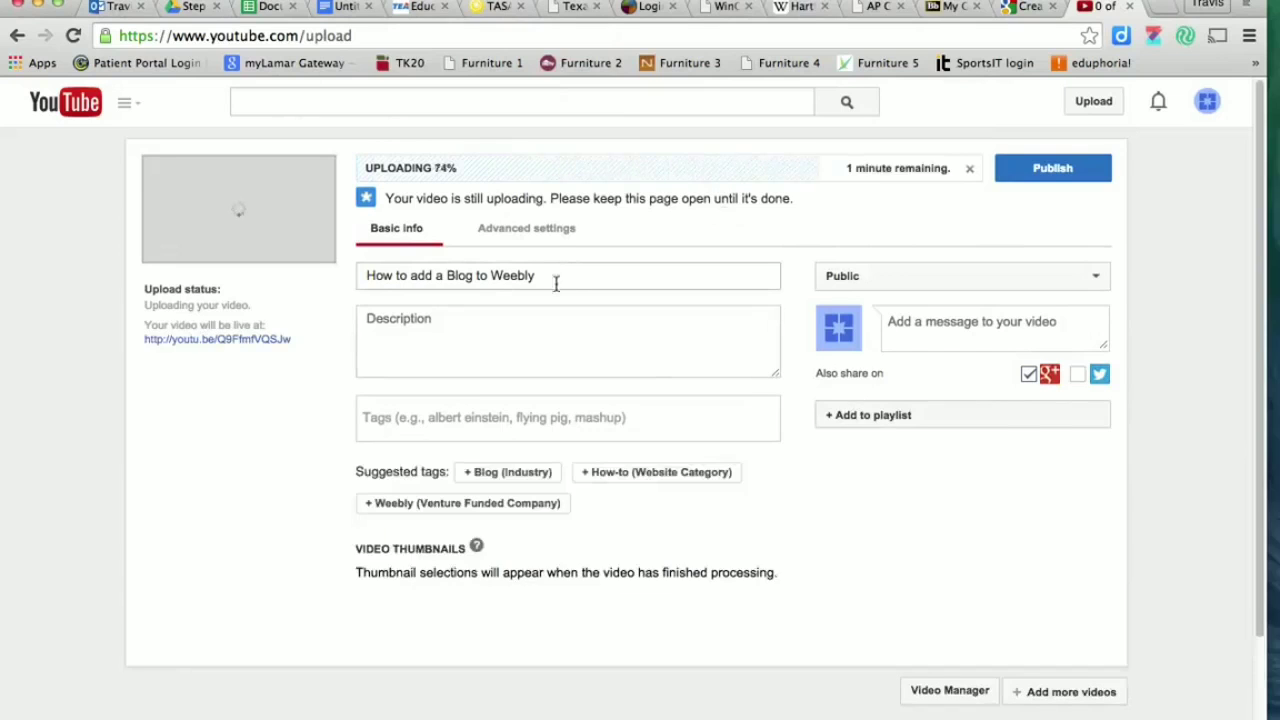
# Enter a description saying that the named teacher "walks his students through the blog making process for Weebly.com.".
pyautogui.click(587, 279)
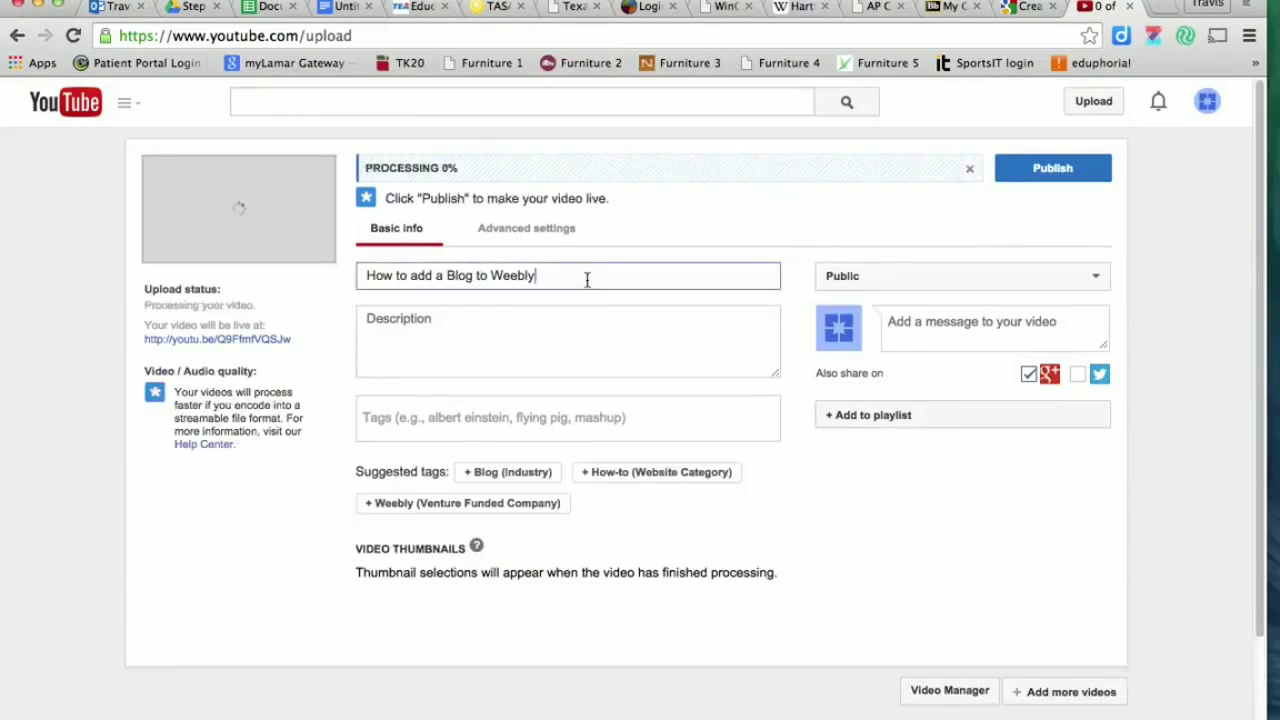
pyautogui.click(464, 333)
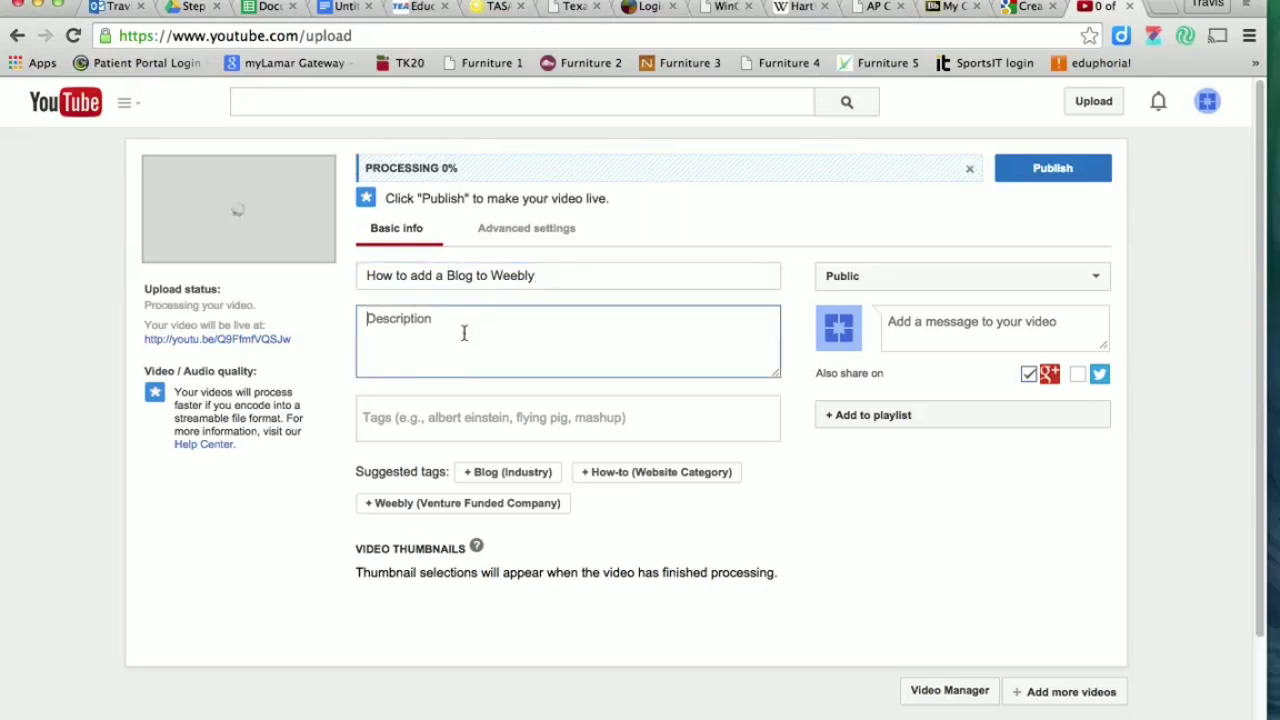
pyautogui.write('Mr. Wash')
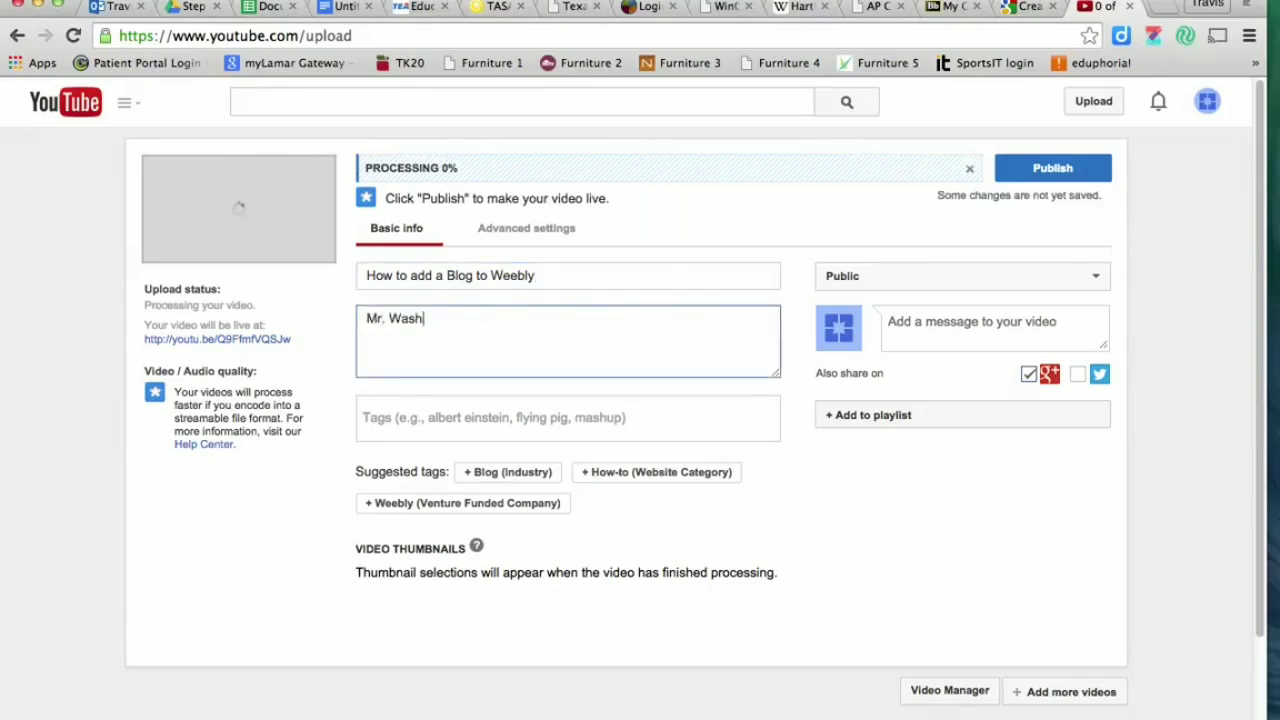
pyautogui.write('mon walks his students thr')
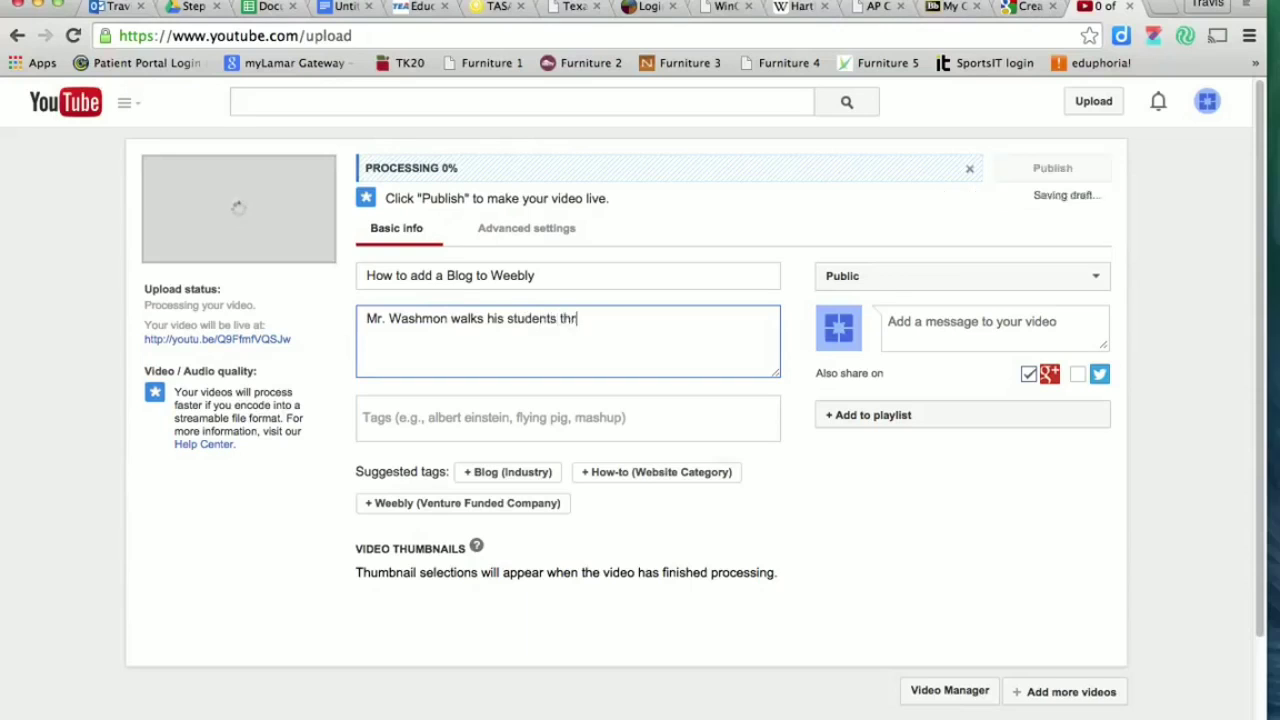
pyautogui.write('ough the bl')
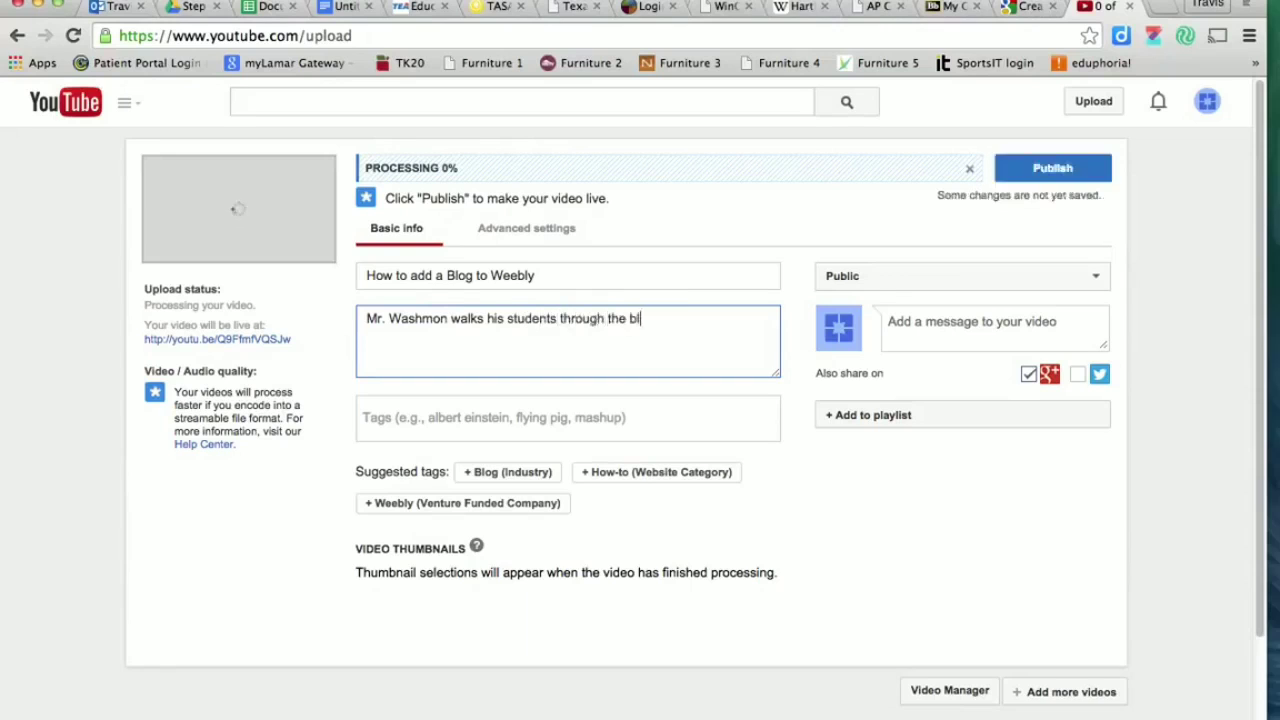
pyautogui.write('og making process for W')
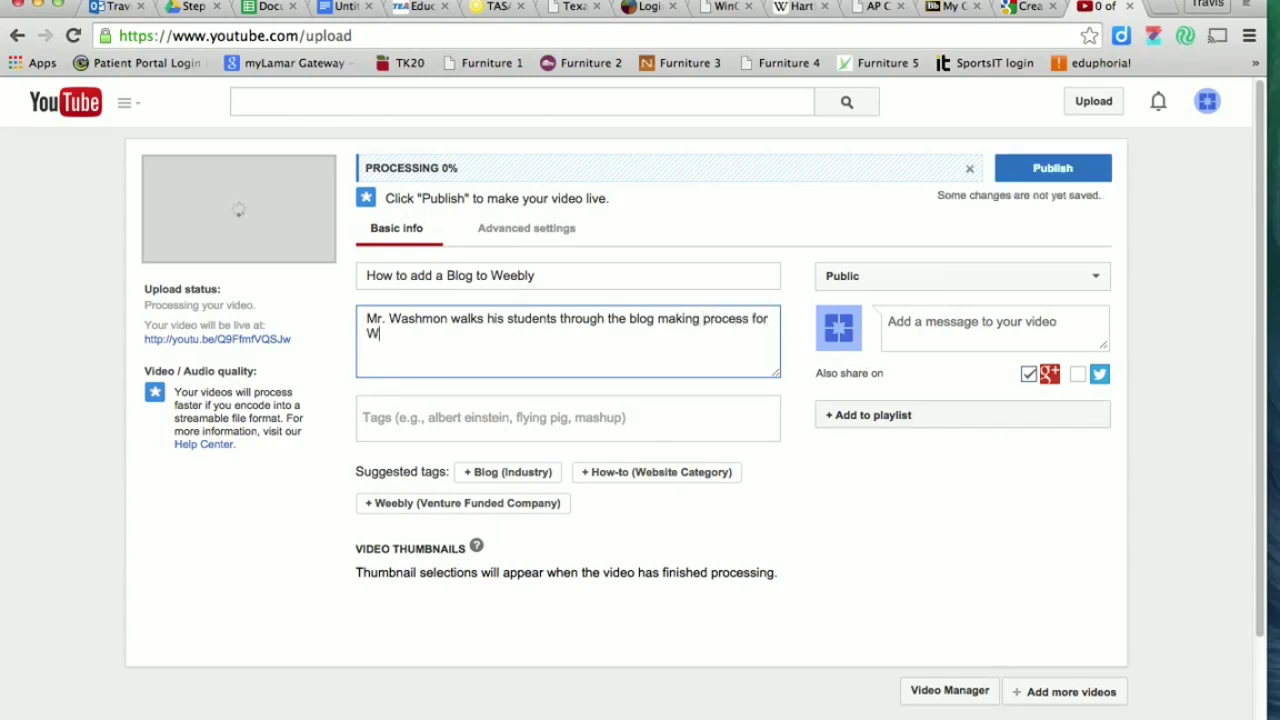
pyautogui.write('eebly.com/')
pyautogui.write('.')
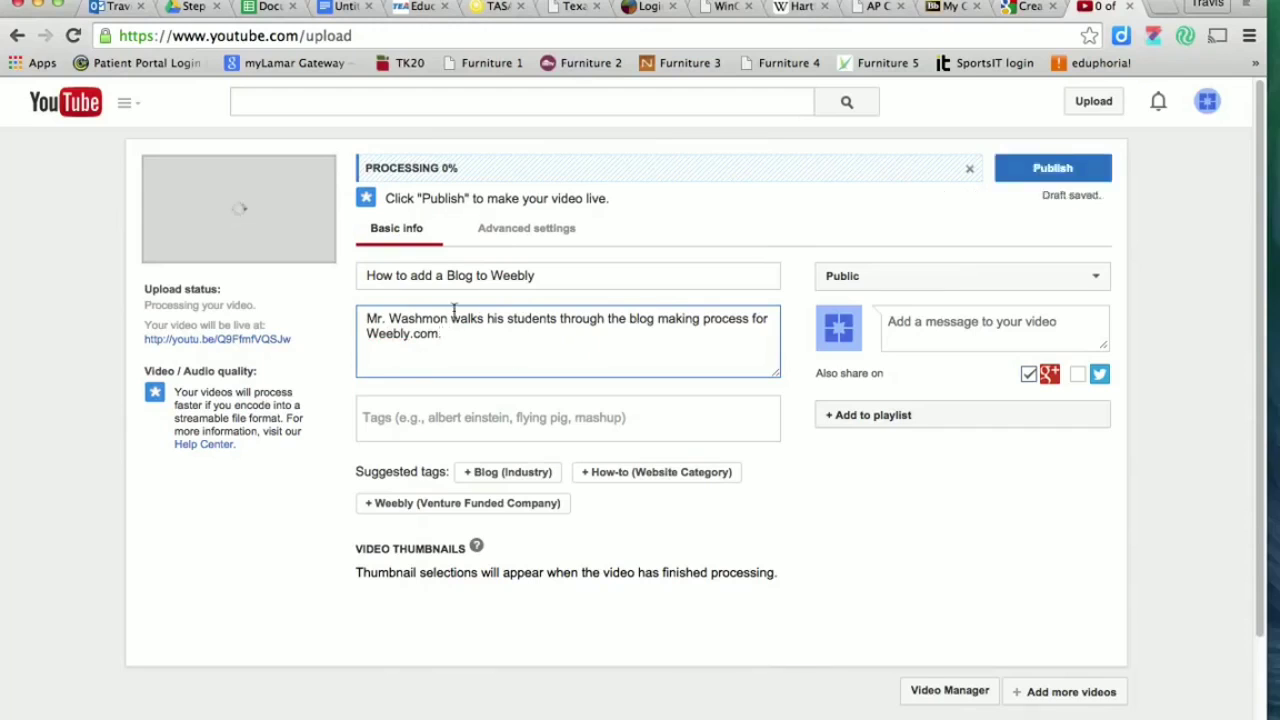
# Add the tags "blogs", "weebly" and the suggested "Coppell High School (School)" to the video.
pyautogui.click(450, 417)
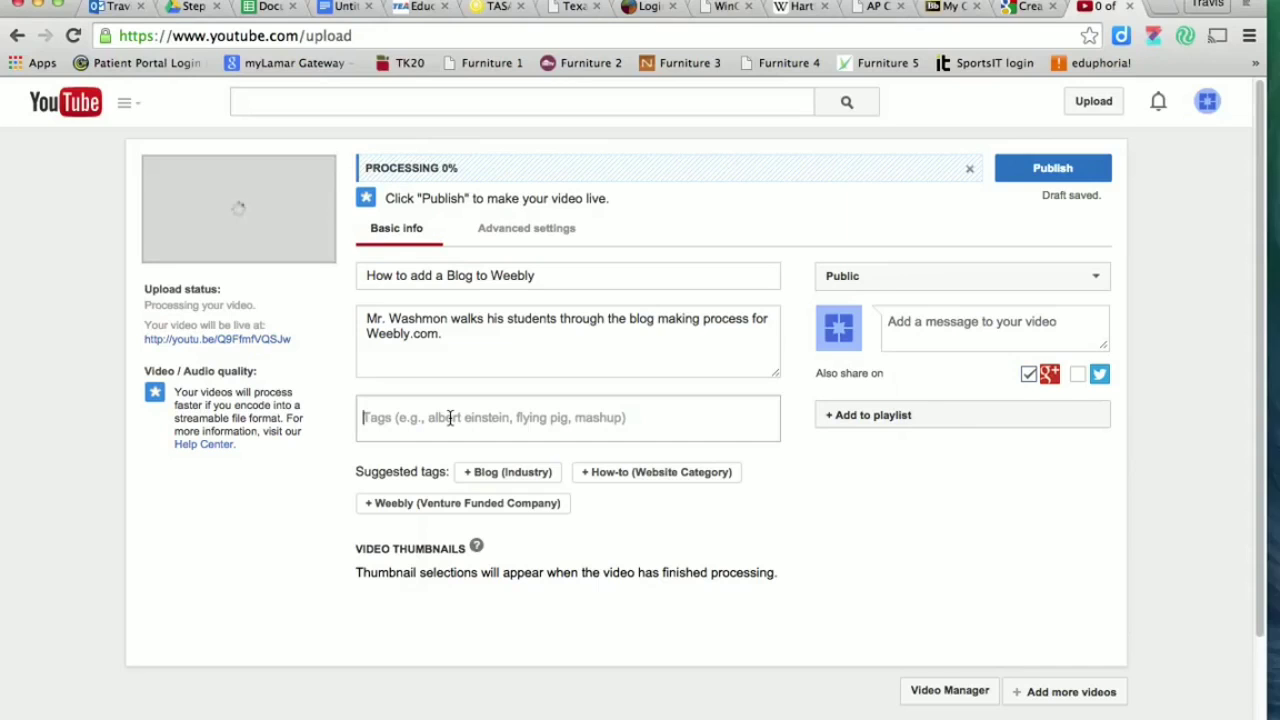
pyautogui.write('blog')
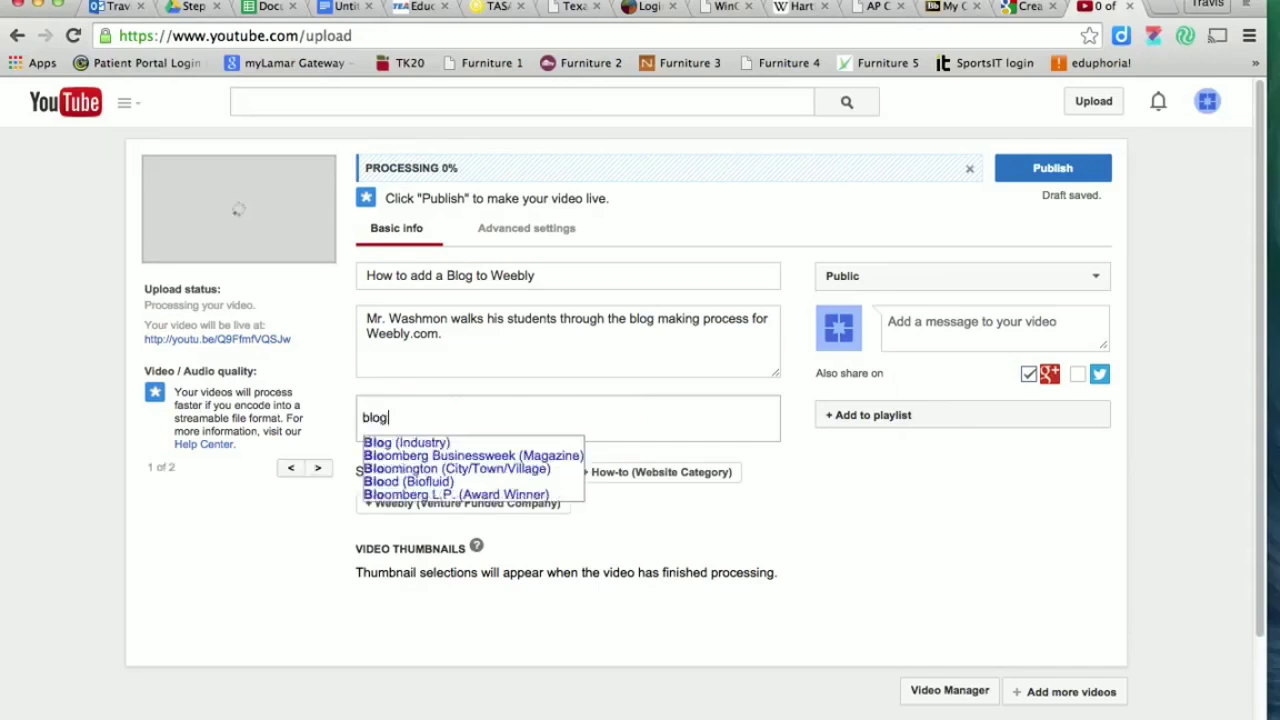
pyautogui.write('s,weeb')
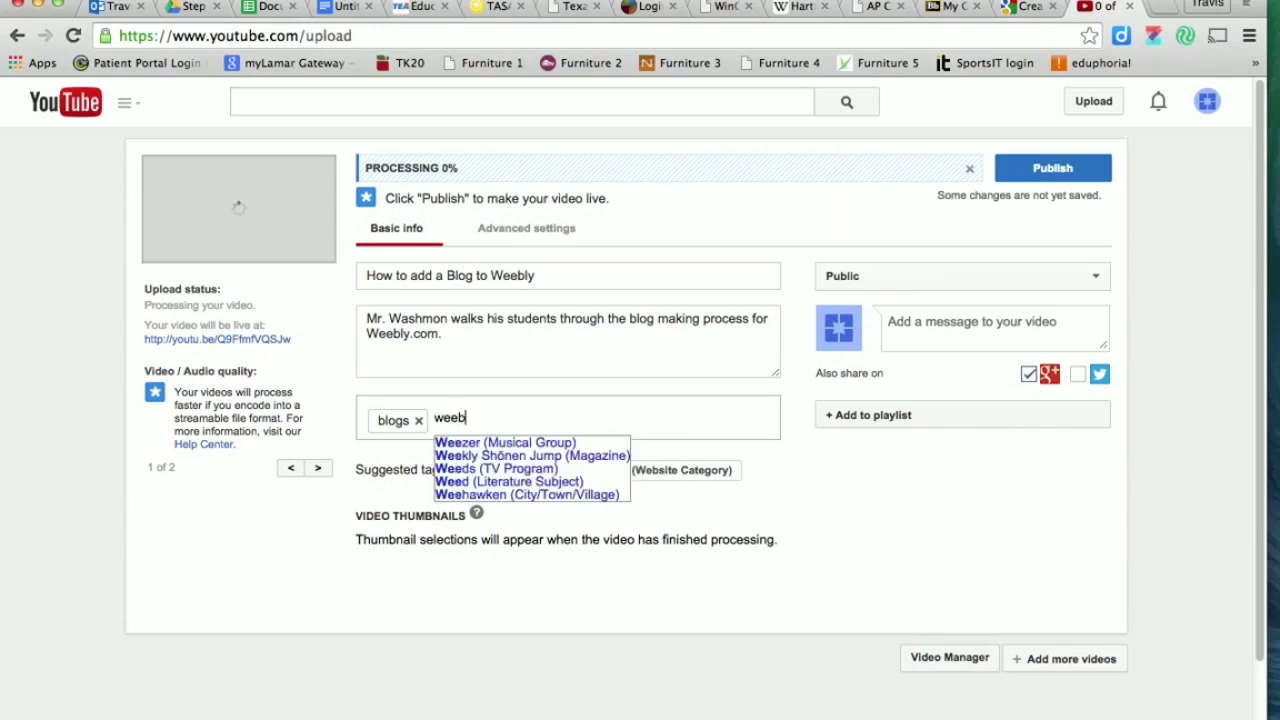
pyautogui.write('ly,coppell')
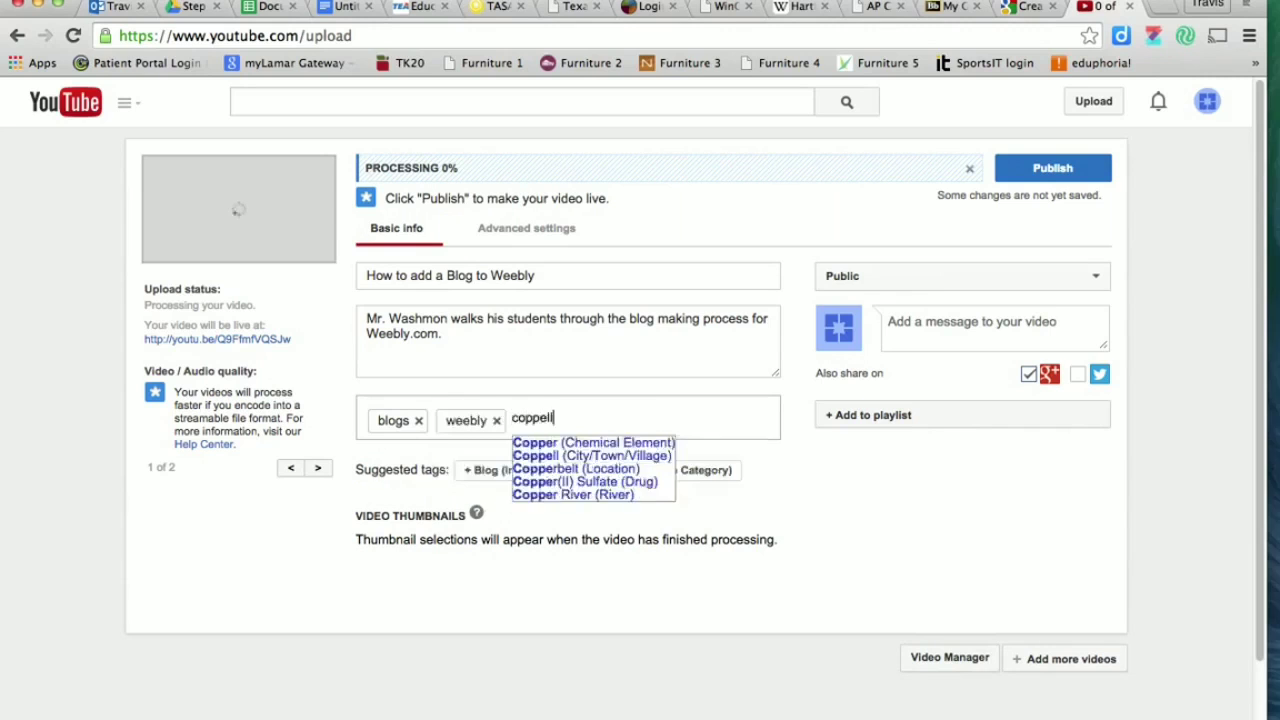
pyautogui.write(' high')
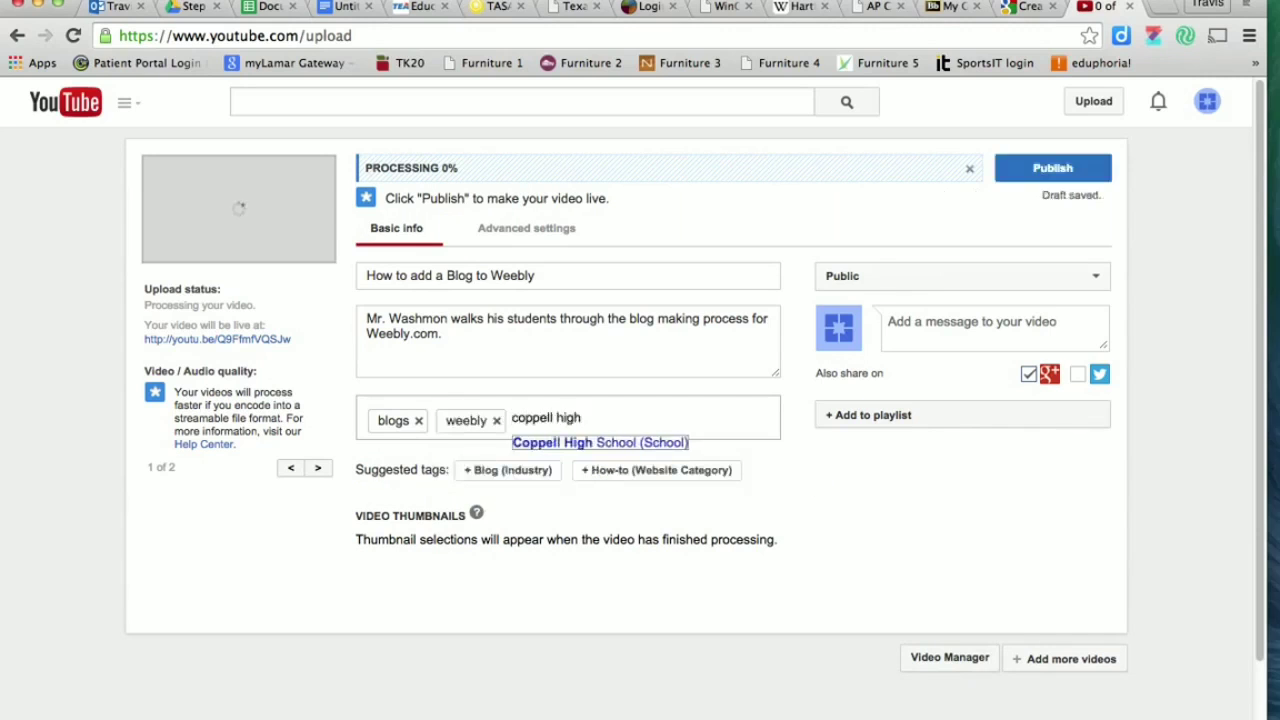
pyautogui.press('Return')
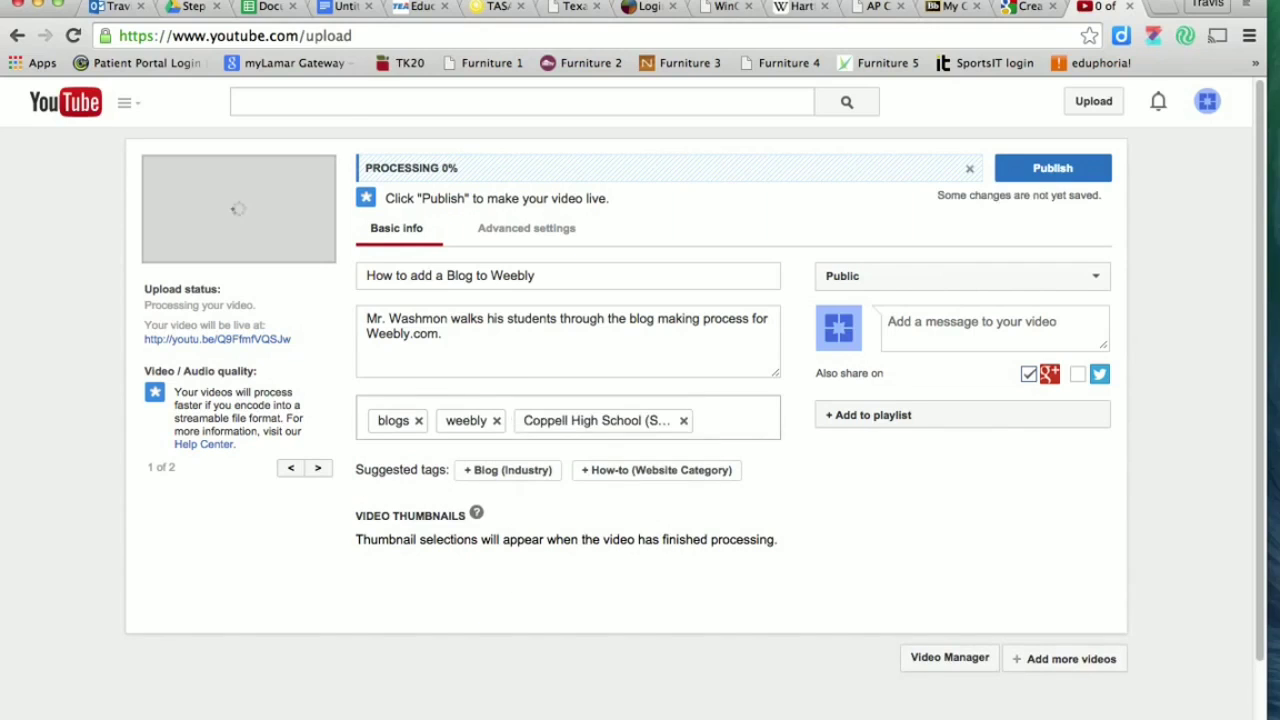
# Set the video's license and rights ownership to Creative Commons - Attribution in the advanced settings.
pyautogui.click(732, 421)
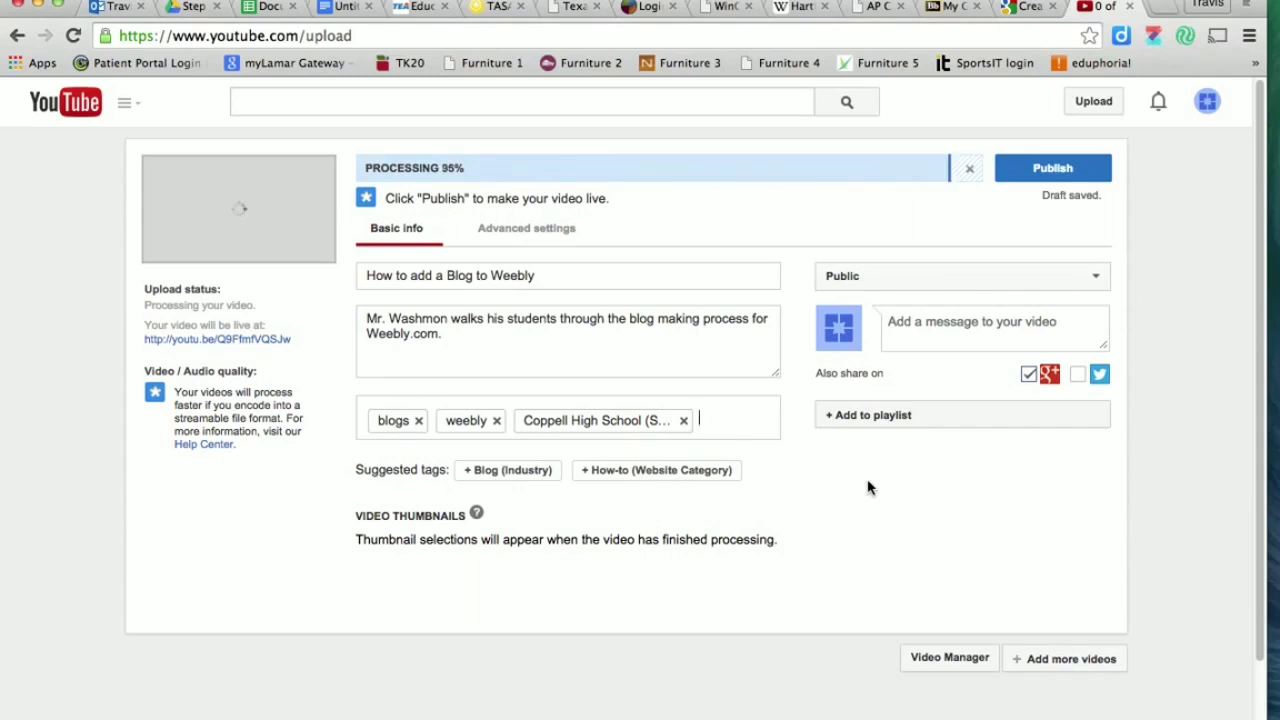
pyautogui.click(508, 230)
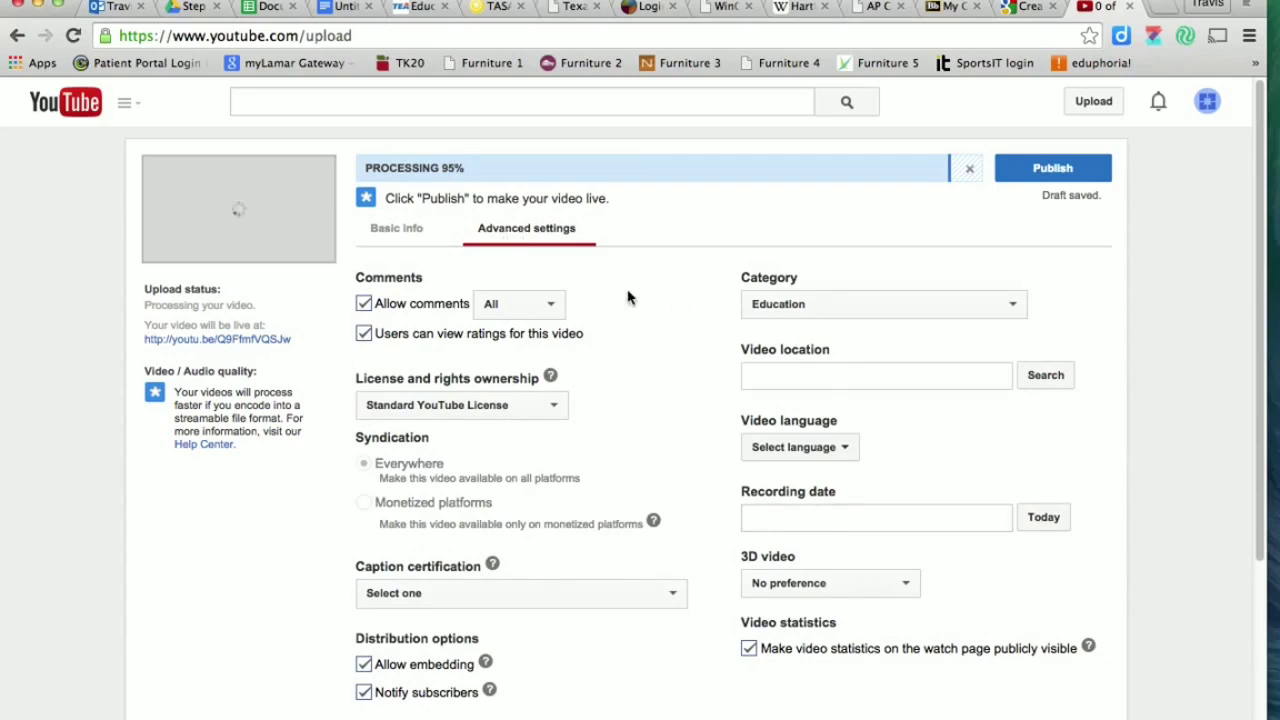
pyautogui.scroll(-2, 614, 332)
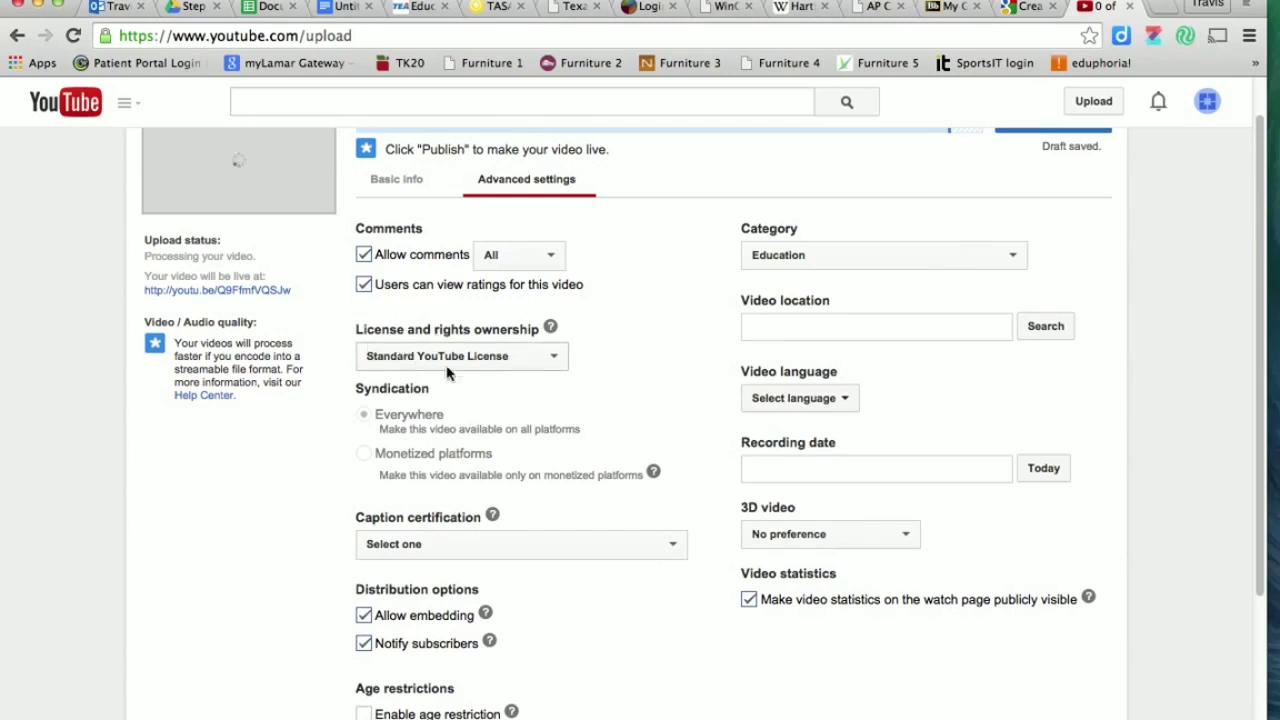
pyautogui.click(556, 358)
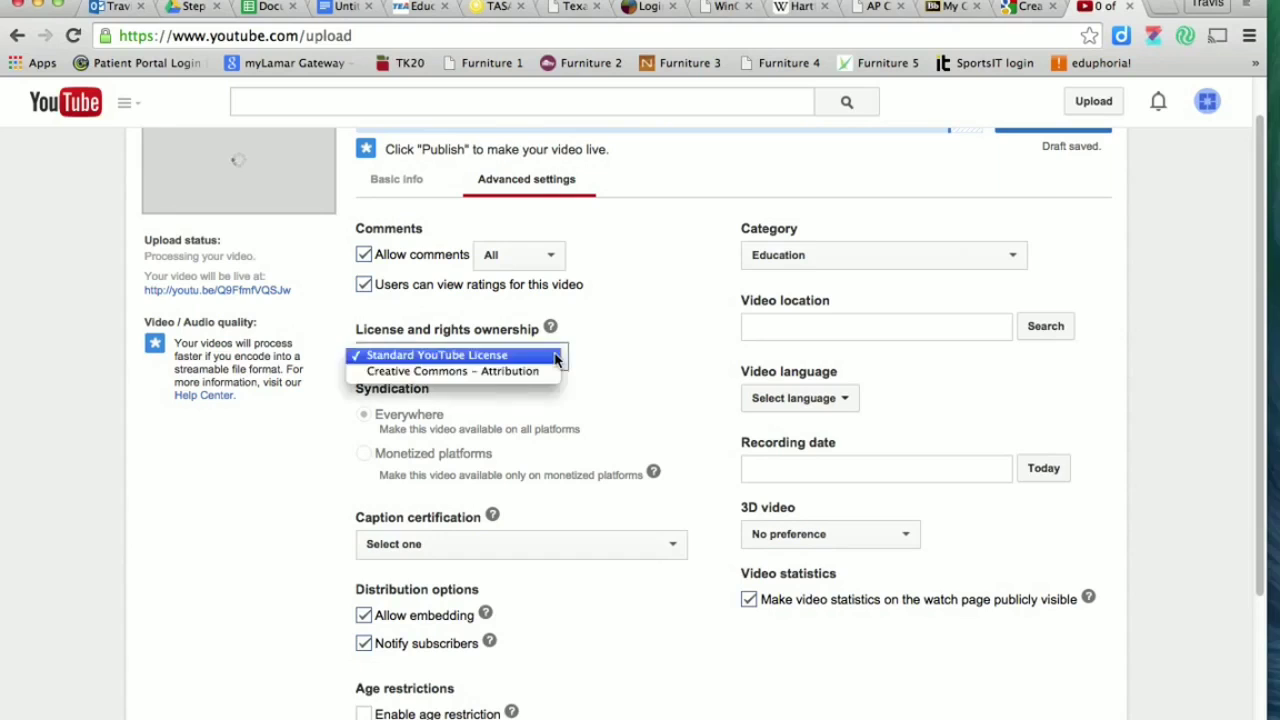
pyautogui.click(460, 374)
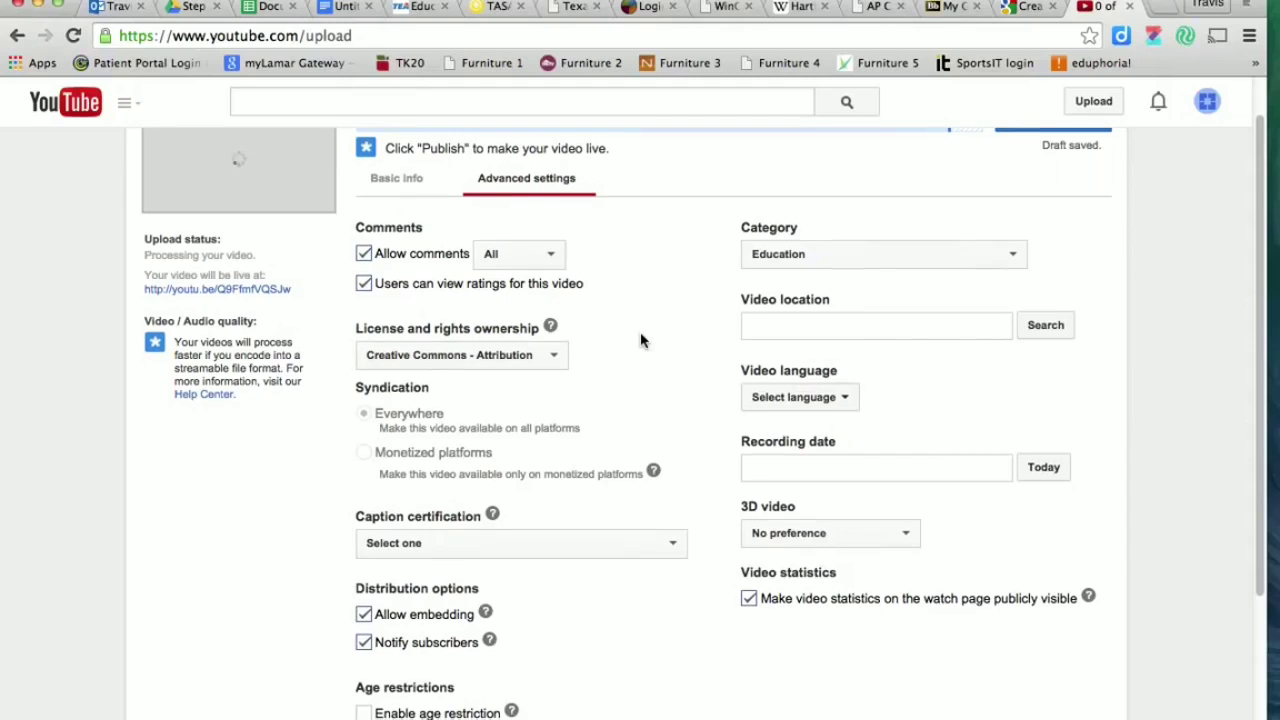
# Review the remaining advanced settings and choose Education as the video's category.
pyautogui.scroll(-2, 641, 341)
pyautogui.scroll(3, 641, 341)
pyautogui.scroll(-1, 641, 341)
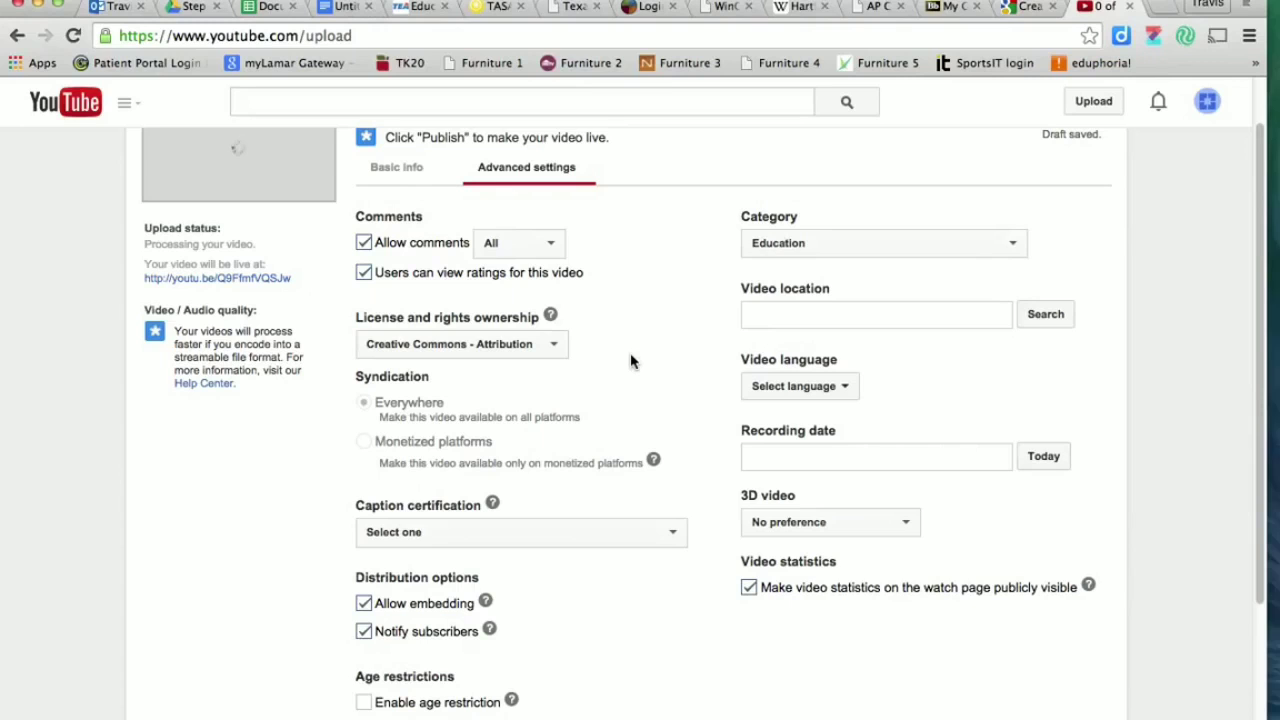
pyautogui.scroll(-3, 631, 361)
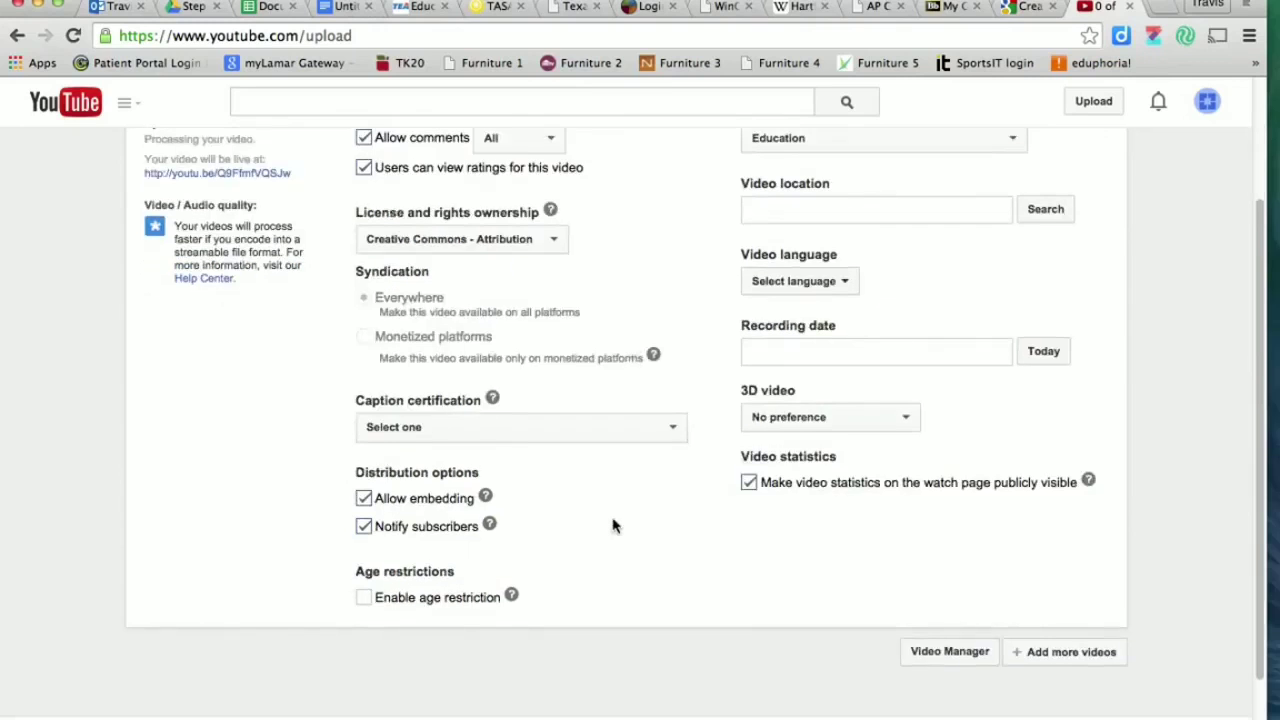
pyautogui.scroll(1, 613, 526)
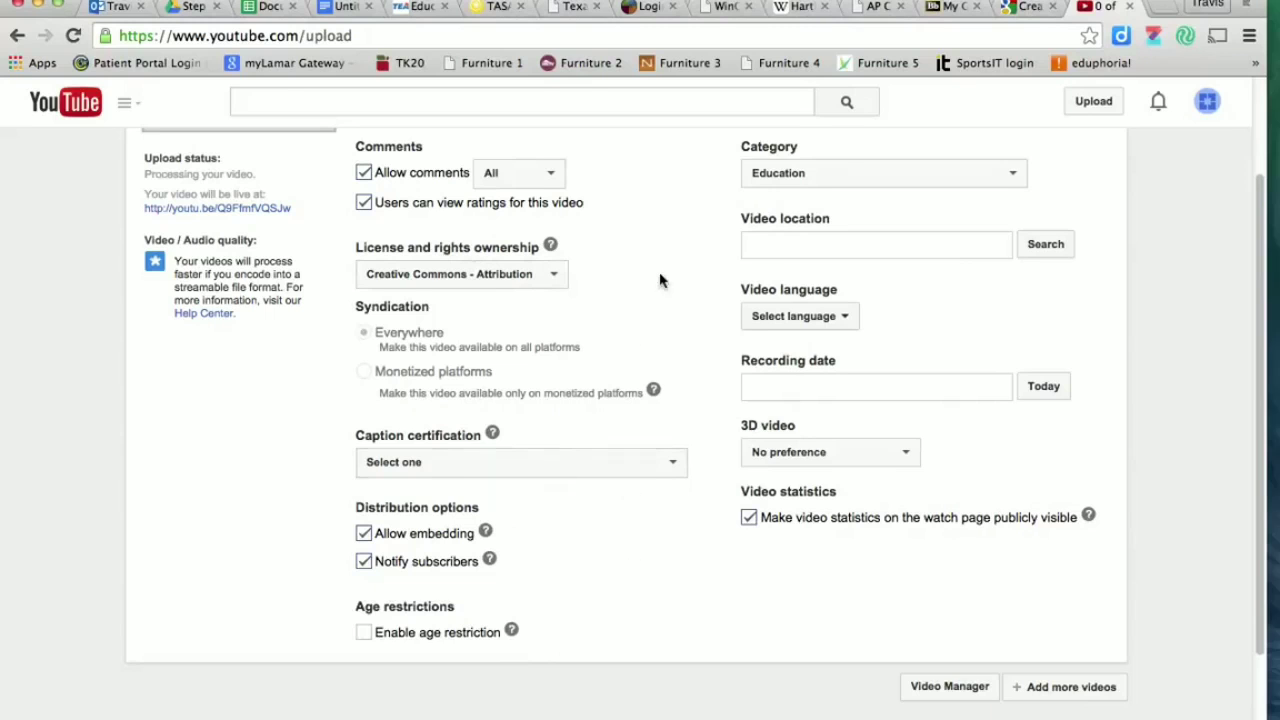
pyautogui.scroll(2, 660, 280)
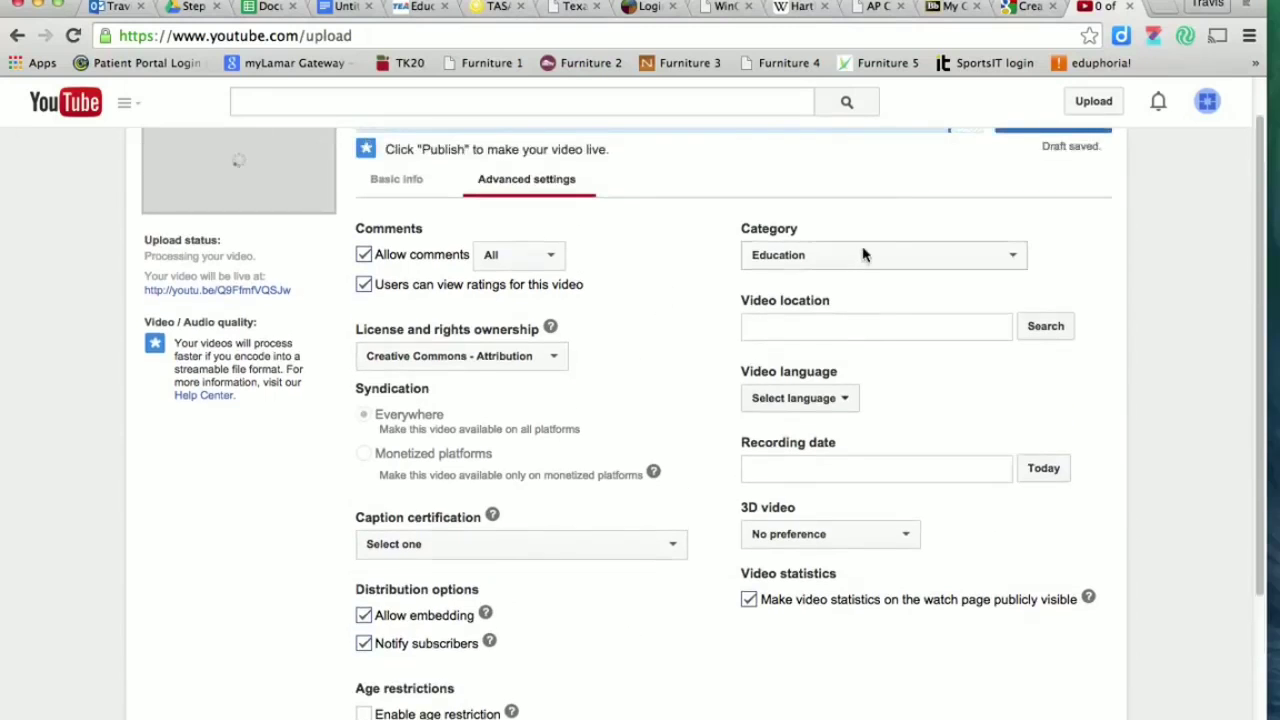
pyautogui.click(866, 264)
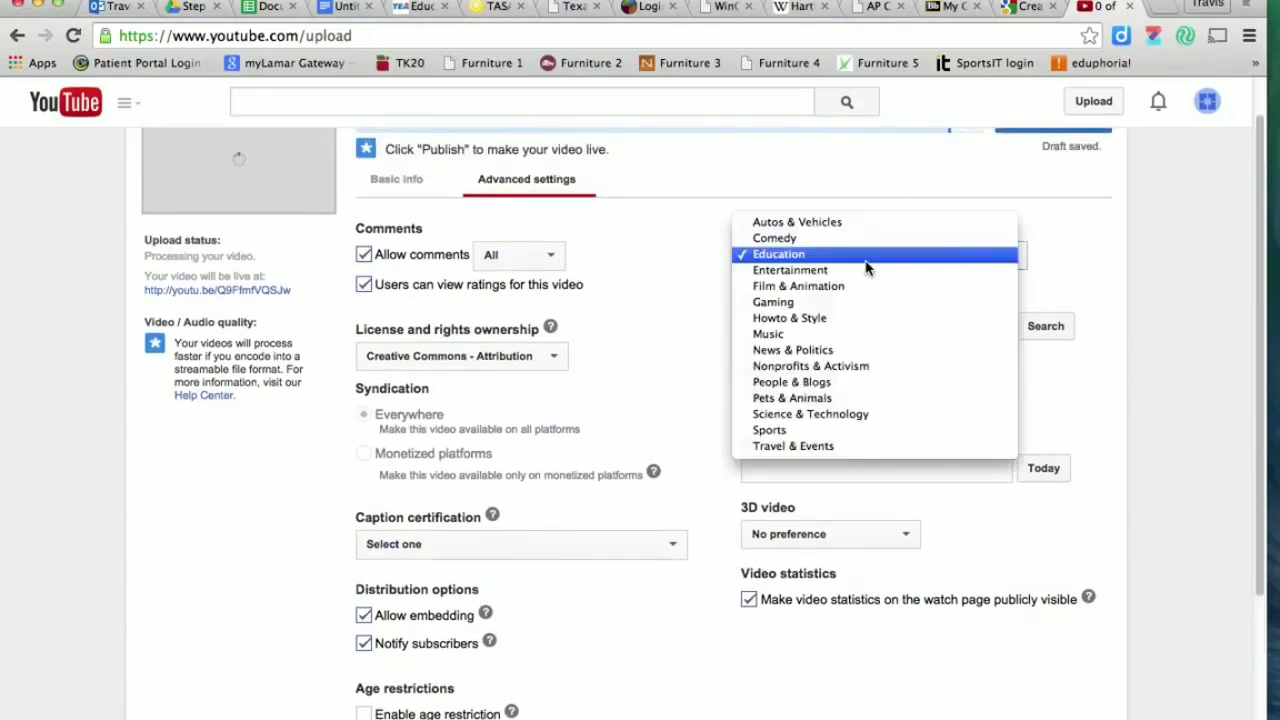
pyautogui.click(782, 254)
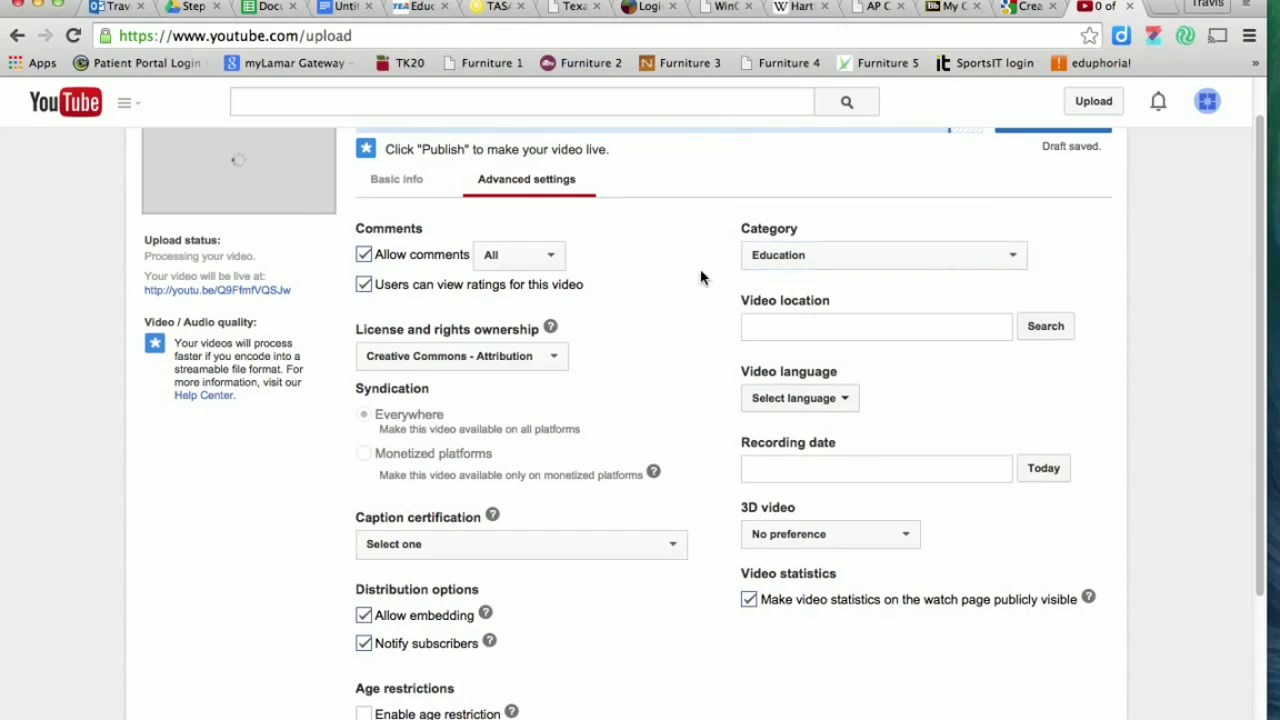
# Set the video's recording date to today, April 20, 2015.
pyautogui.click(813, 467)
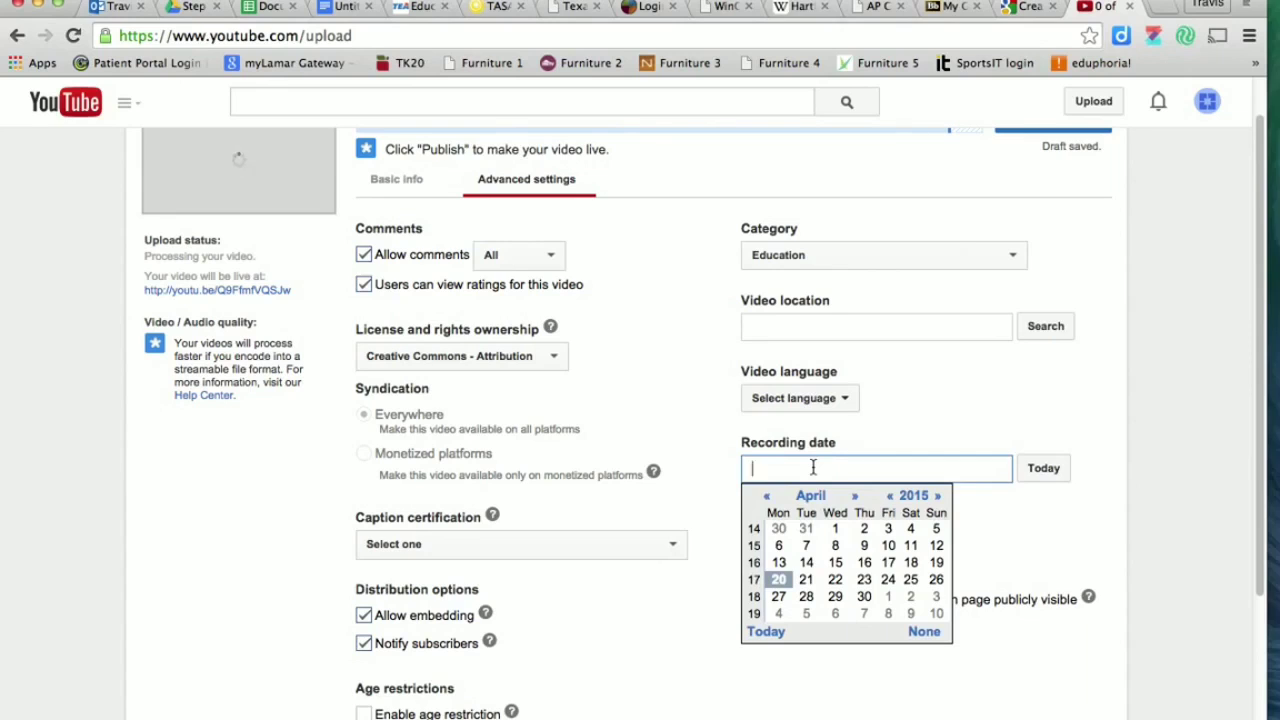
pyautogui.click(1045, 467)
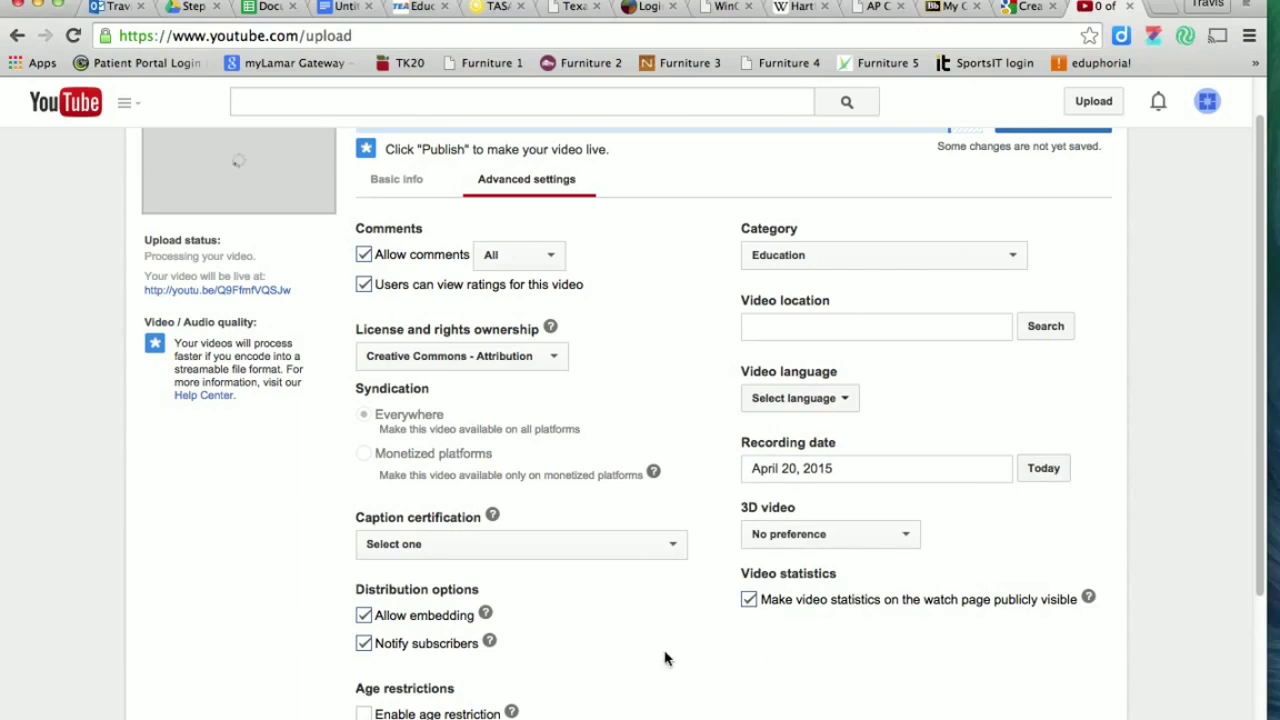
pyautogui.scroll(-5, 700, 578)
pyautogui.scroll(6, 700, 578)
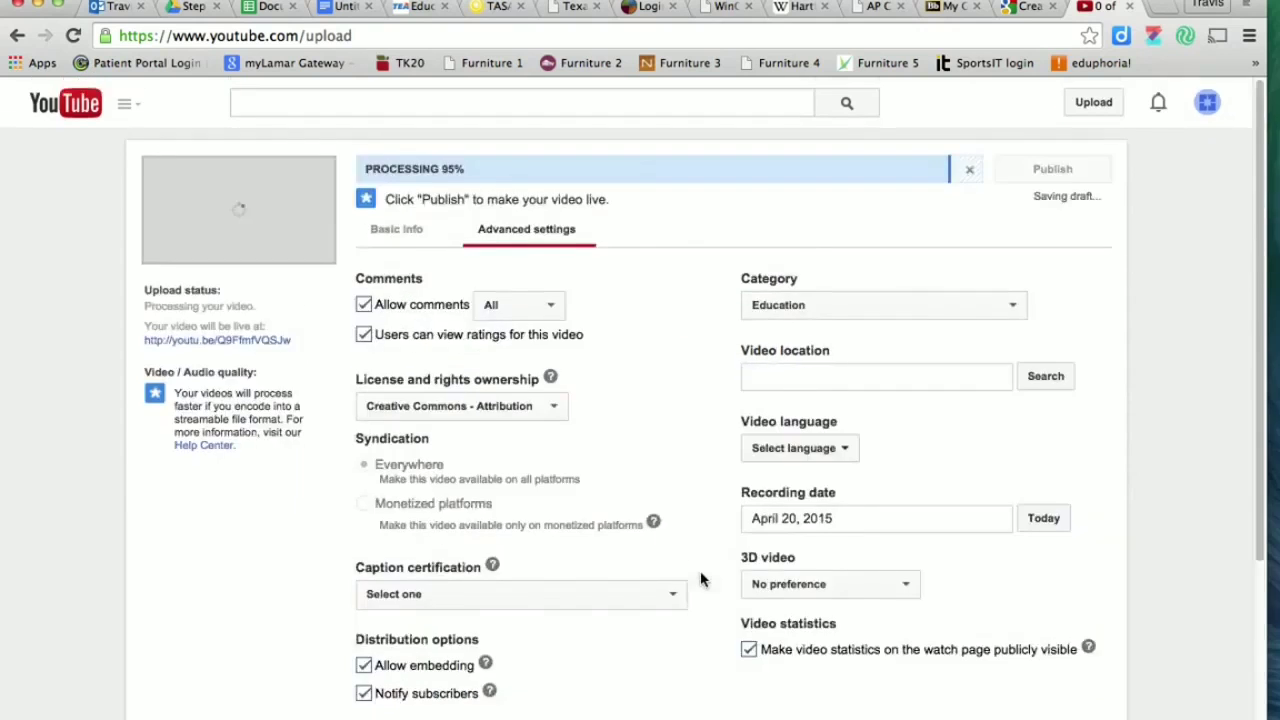